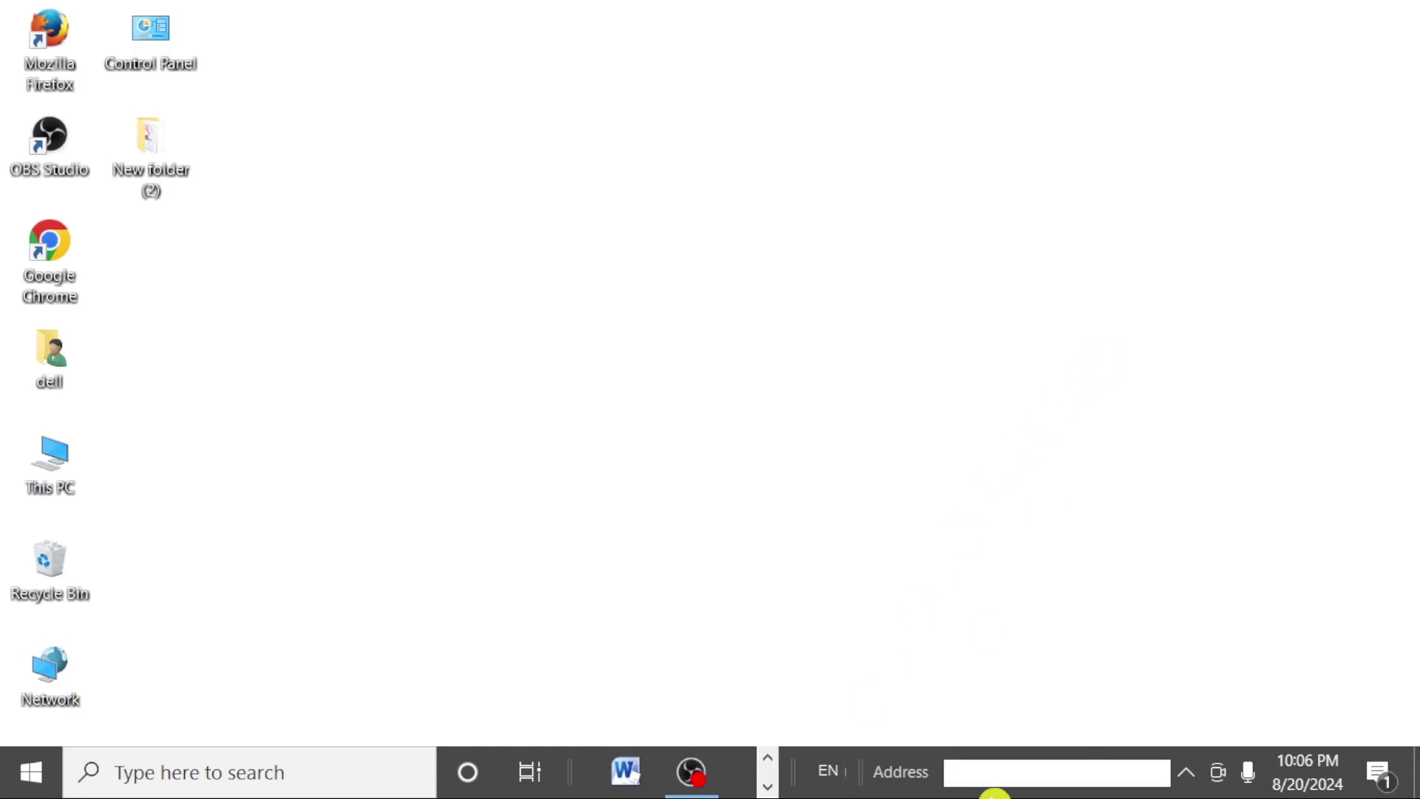
- Move the taskbar to the top edge of the screen and back to the bottom edge
{"action": "left_click_drag", "start_coordinate": [993, 795], "coordinate": [821, 127]}
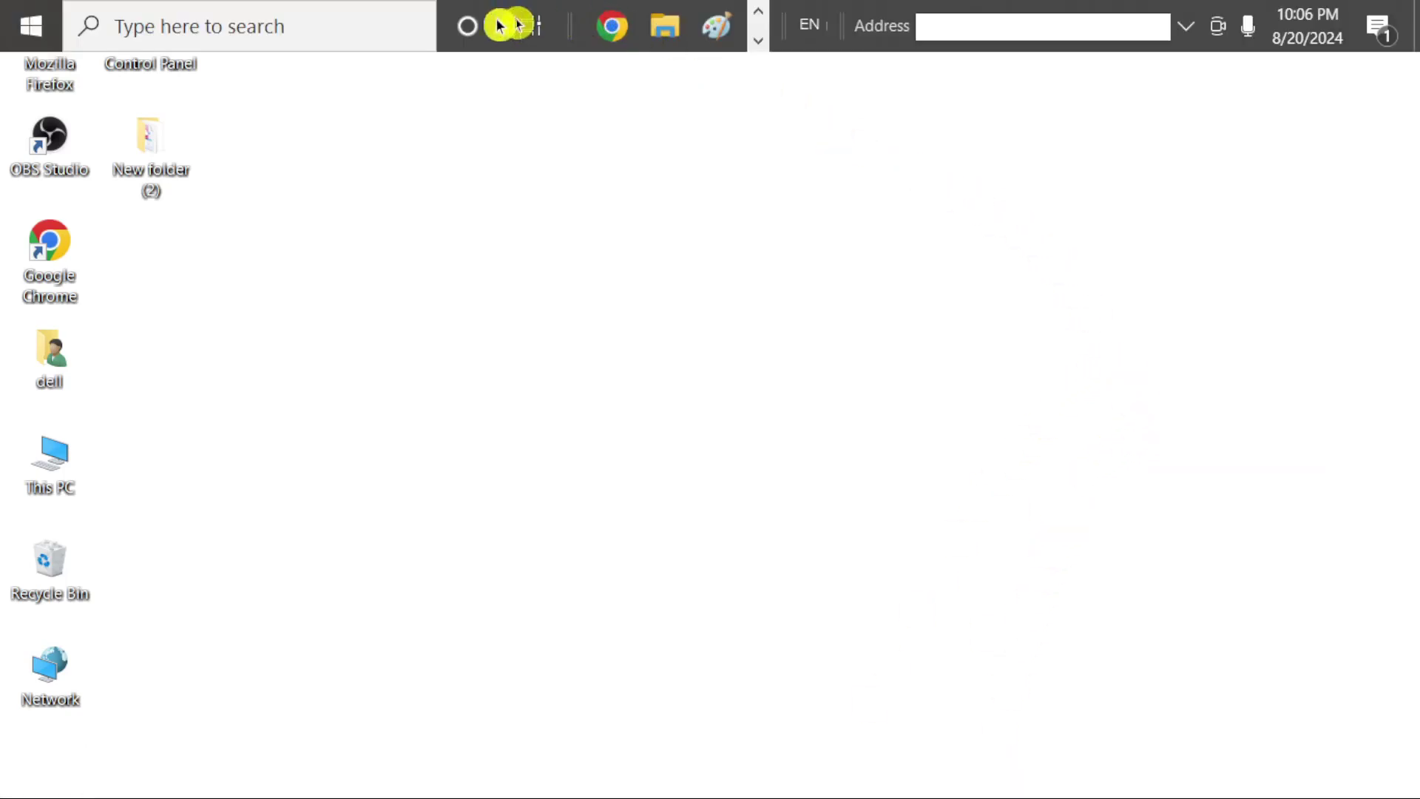
{"action": "left_click_drag", "start_coordinate": [501, 26], "coordinate": [393, 792]}
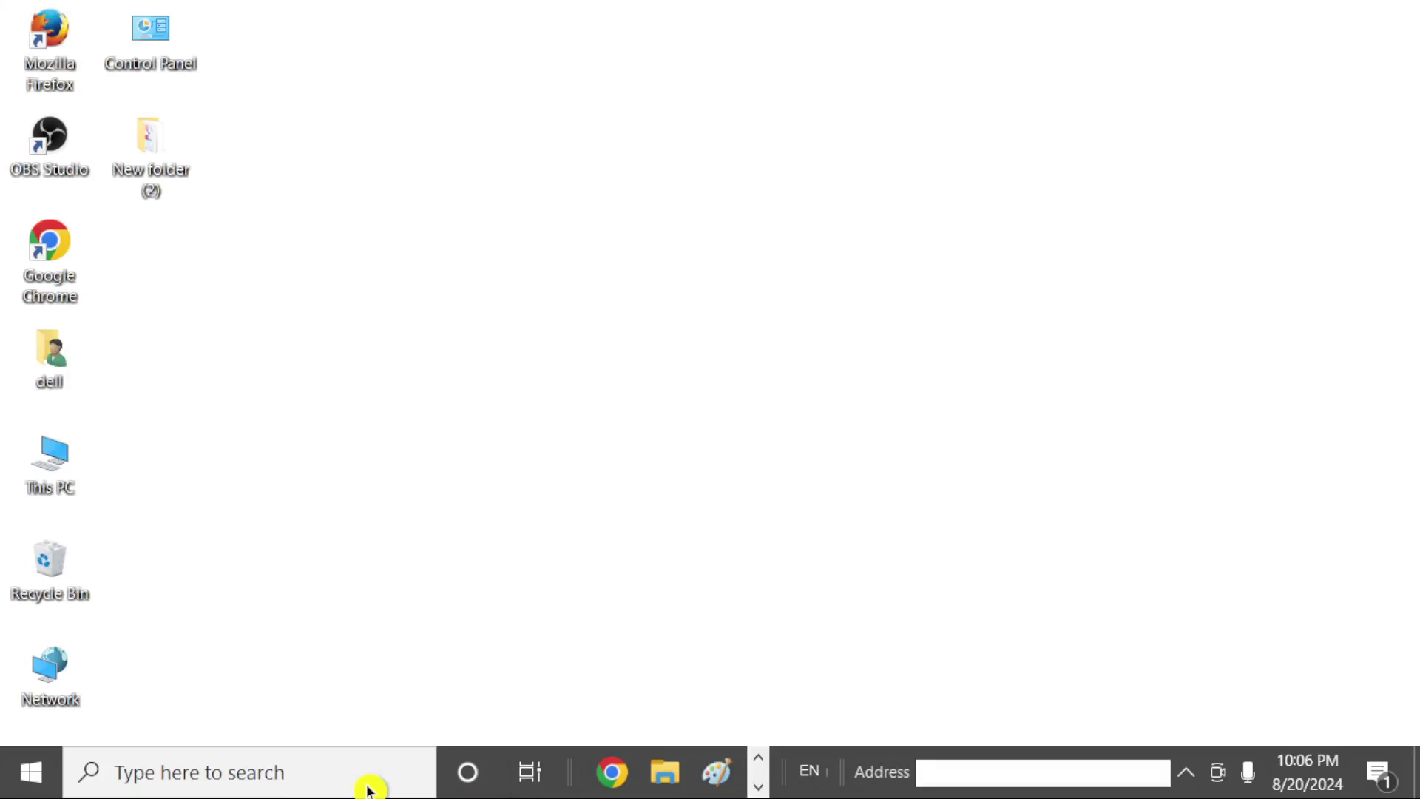
- Lock the taskbar in place at the bottom edge of the screen
{"action": "right_click", "coordinate": [856, 790]}
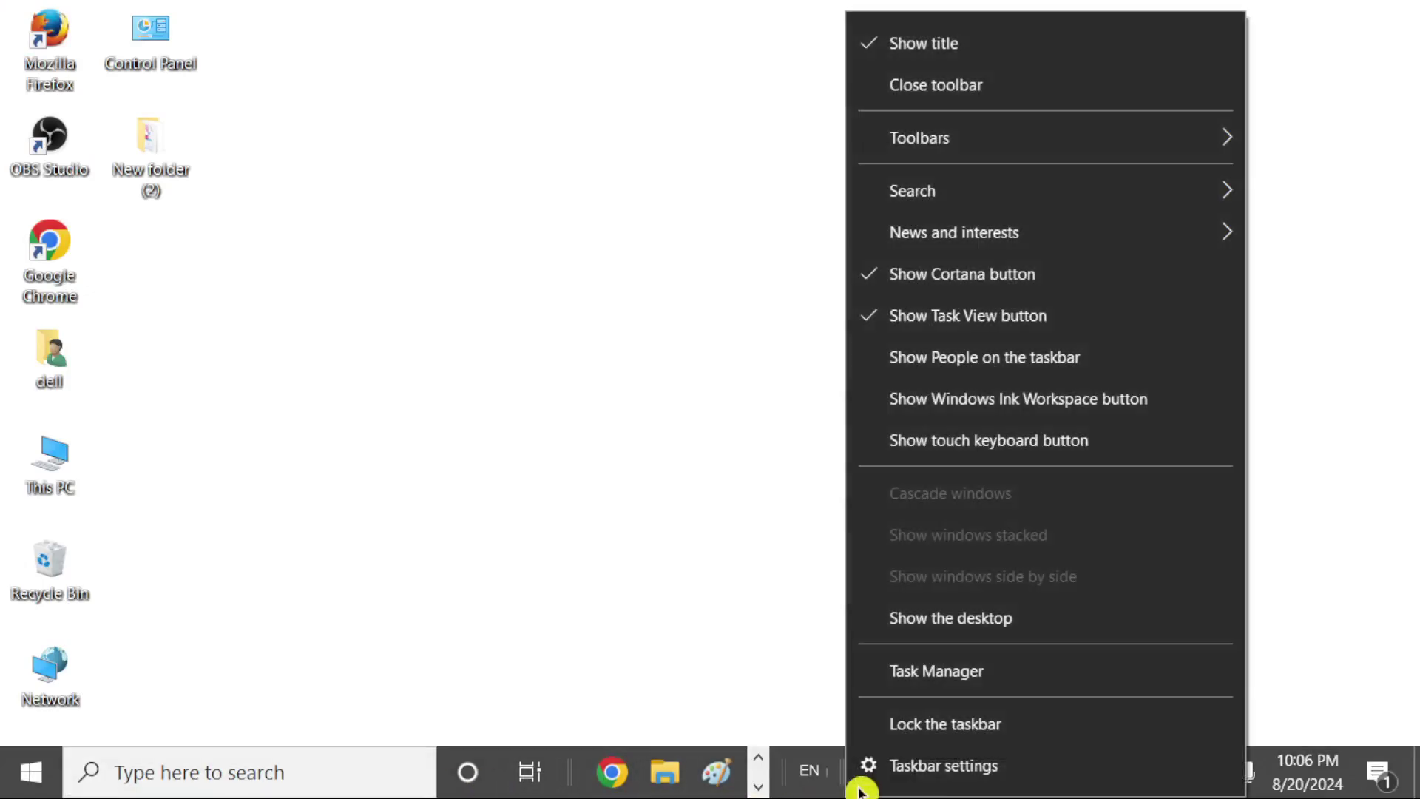
{"action": "left_click", "coordinate": [929, 724]}
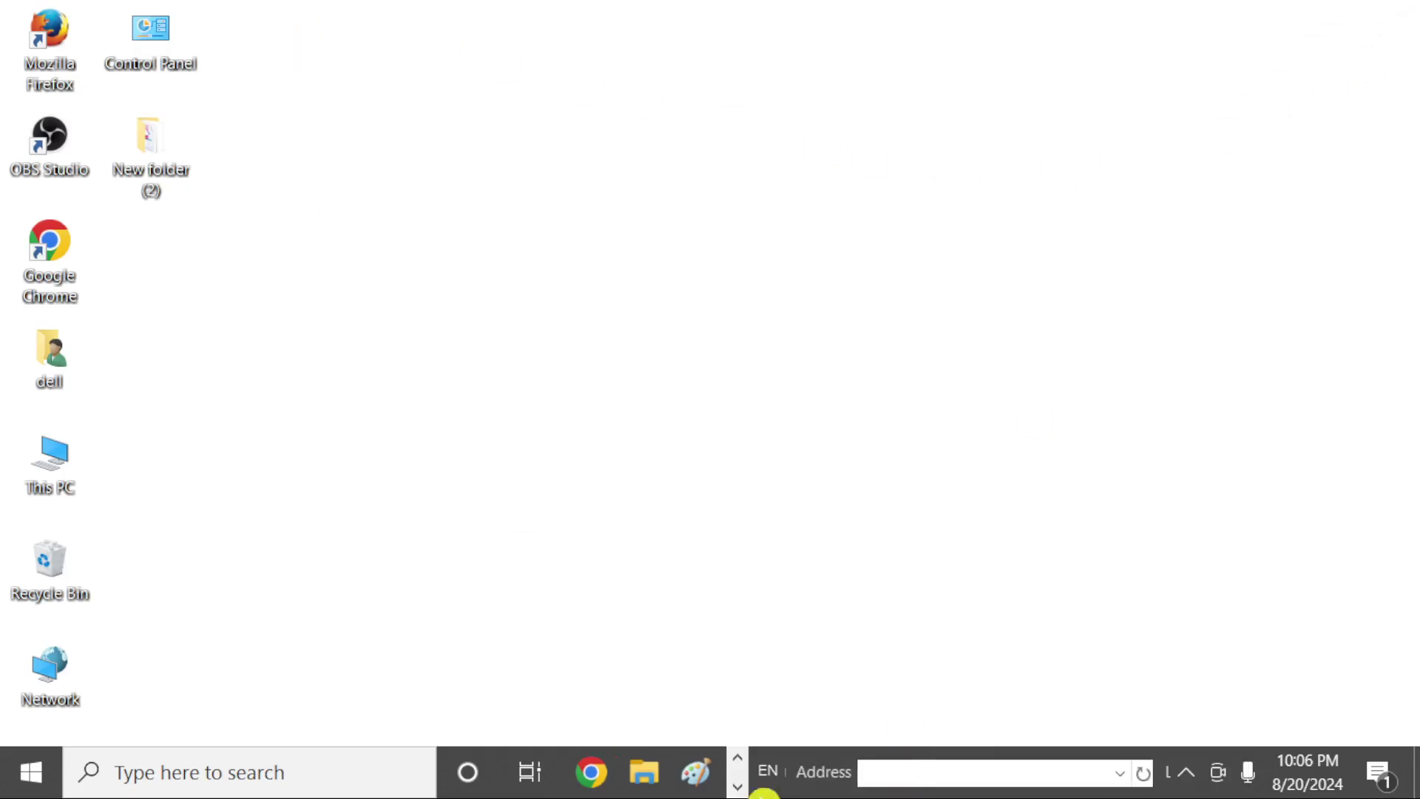
{"action": "right_click", "coordinate": [823, 795]}
{"action": "left_click", "coordinate": [651, 550]}
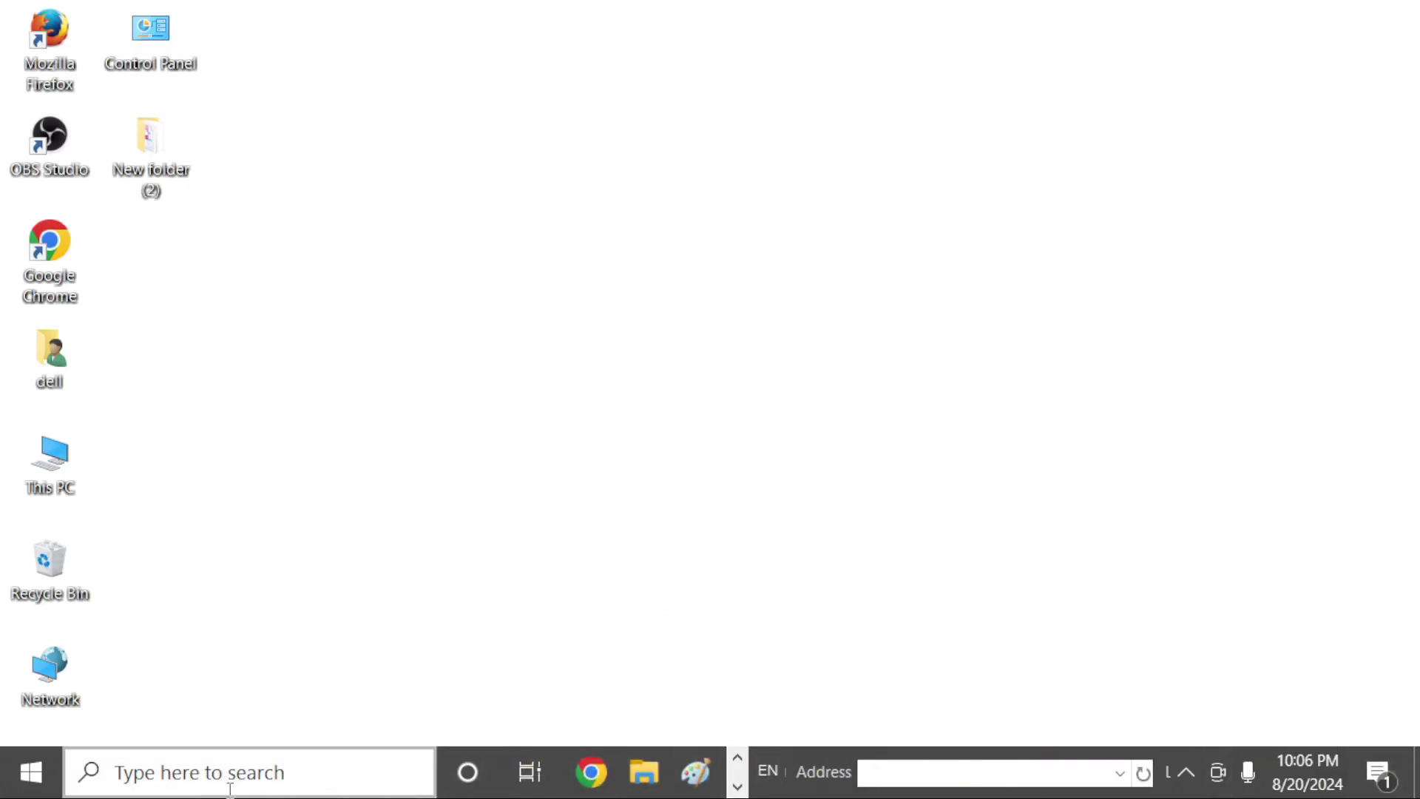
- Try the taskbar search by entering "g" and close the search view
{"action": "left_click", "coordinate": [170, 772]}
{"action": "type", "text": "g"}
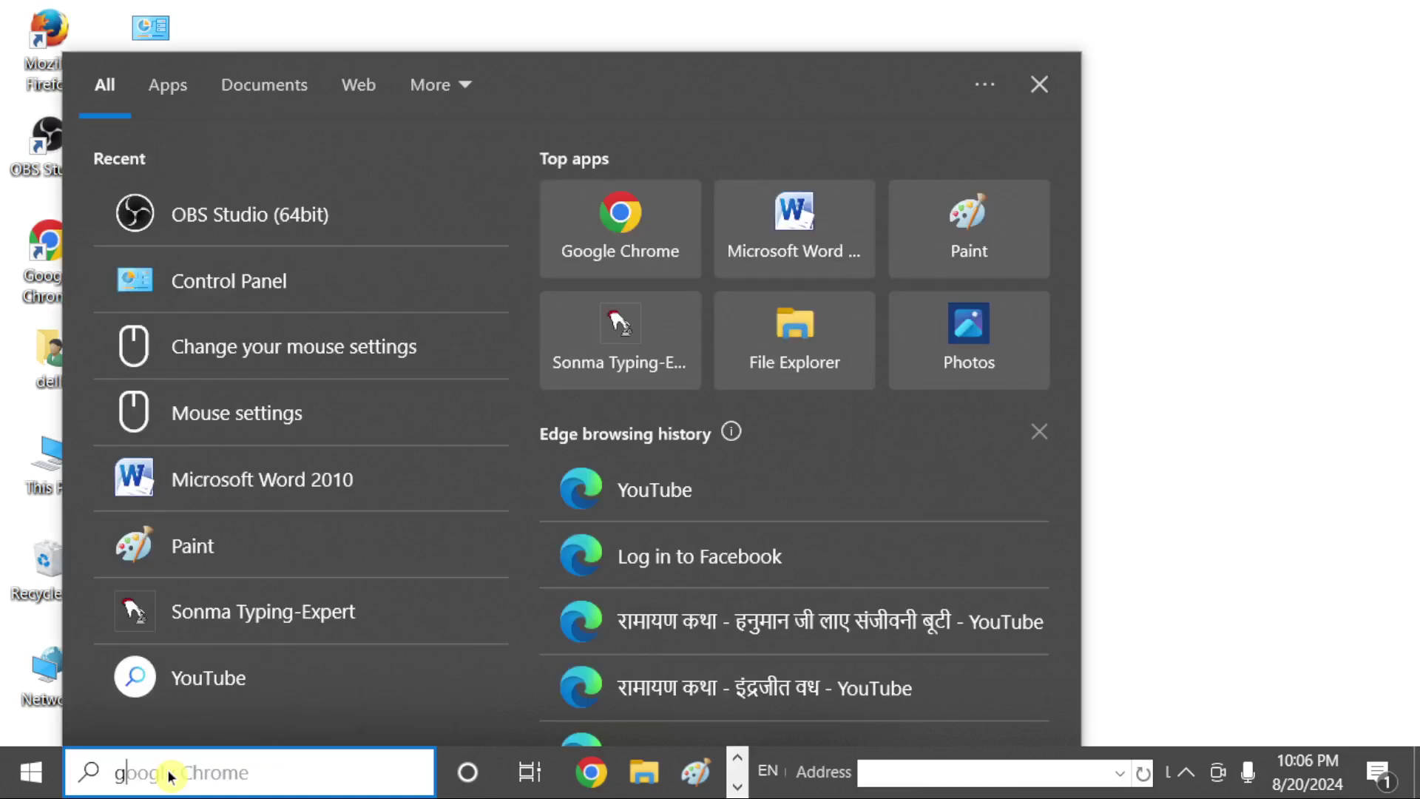
{"action": "left_click", "coordinate": [1221, 254]}
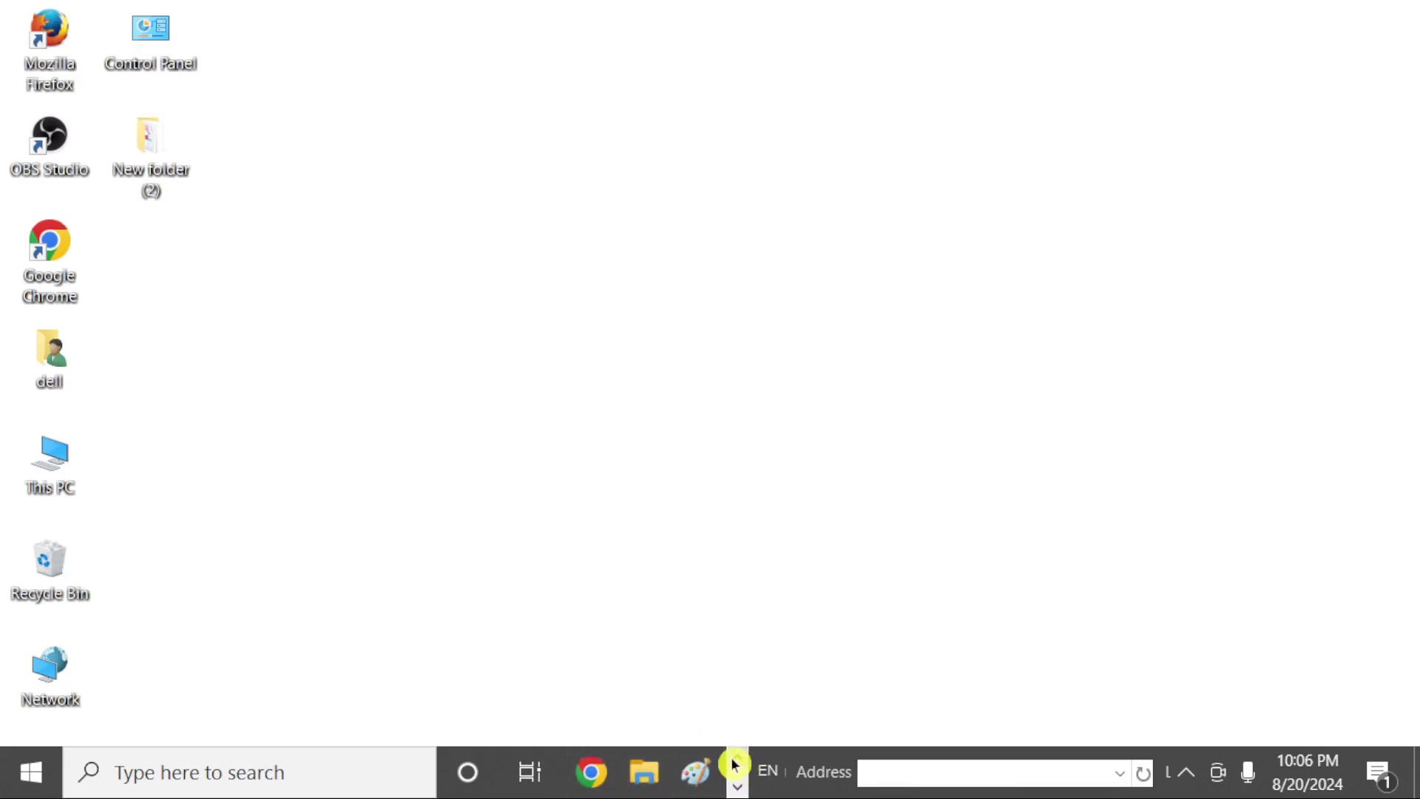
- Look through both rows of pinned and running apps on the taskbar and show the hidden notification icons
{"action": "left_click", "coordinate": [737, 787]}
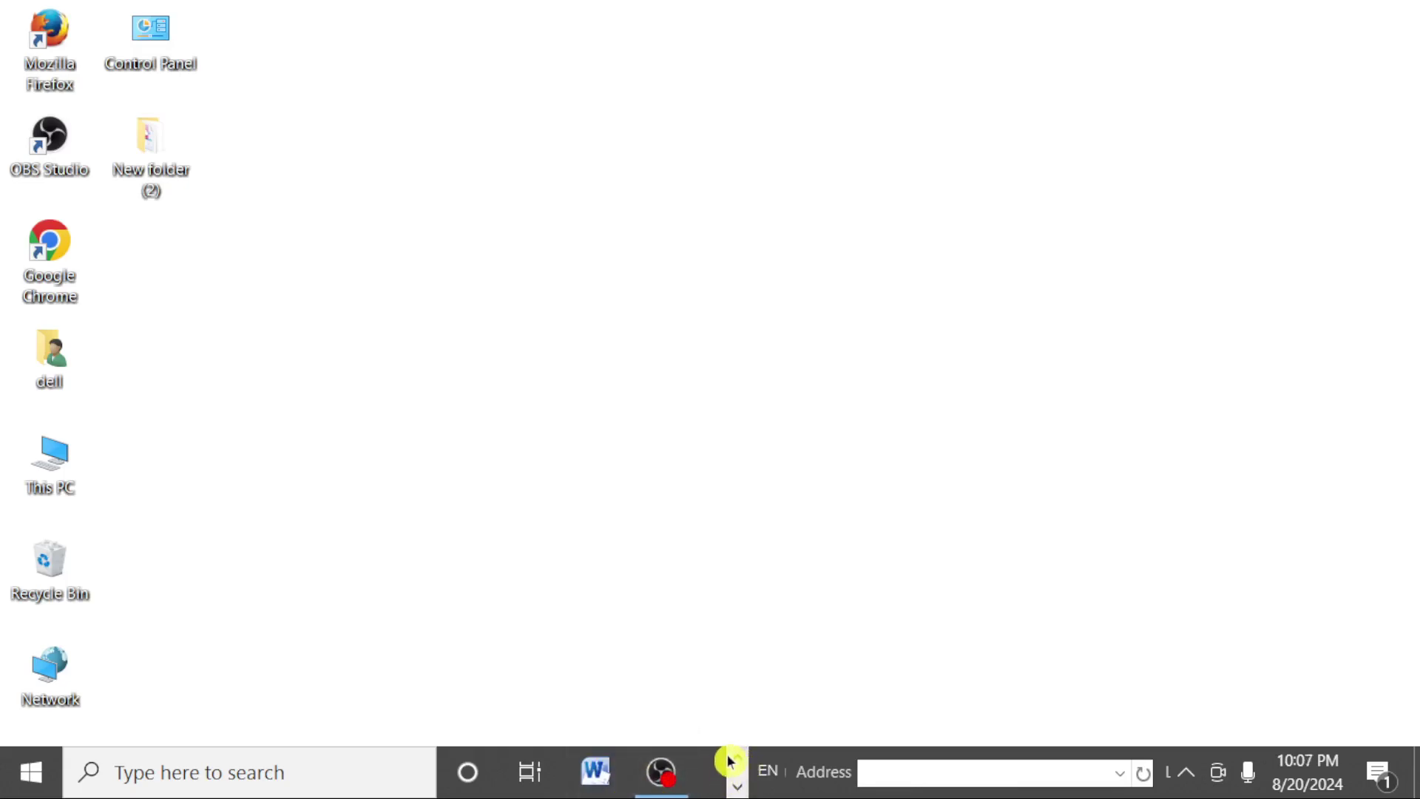
{"action": "left_click", "coordinate": [738, 758]}
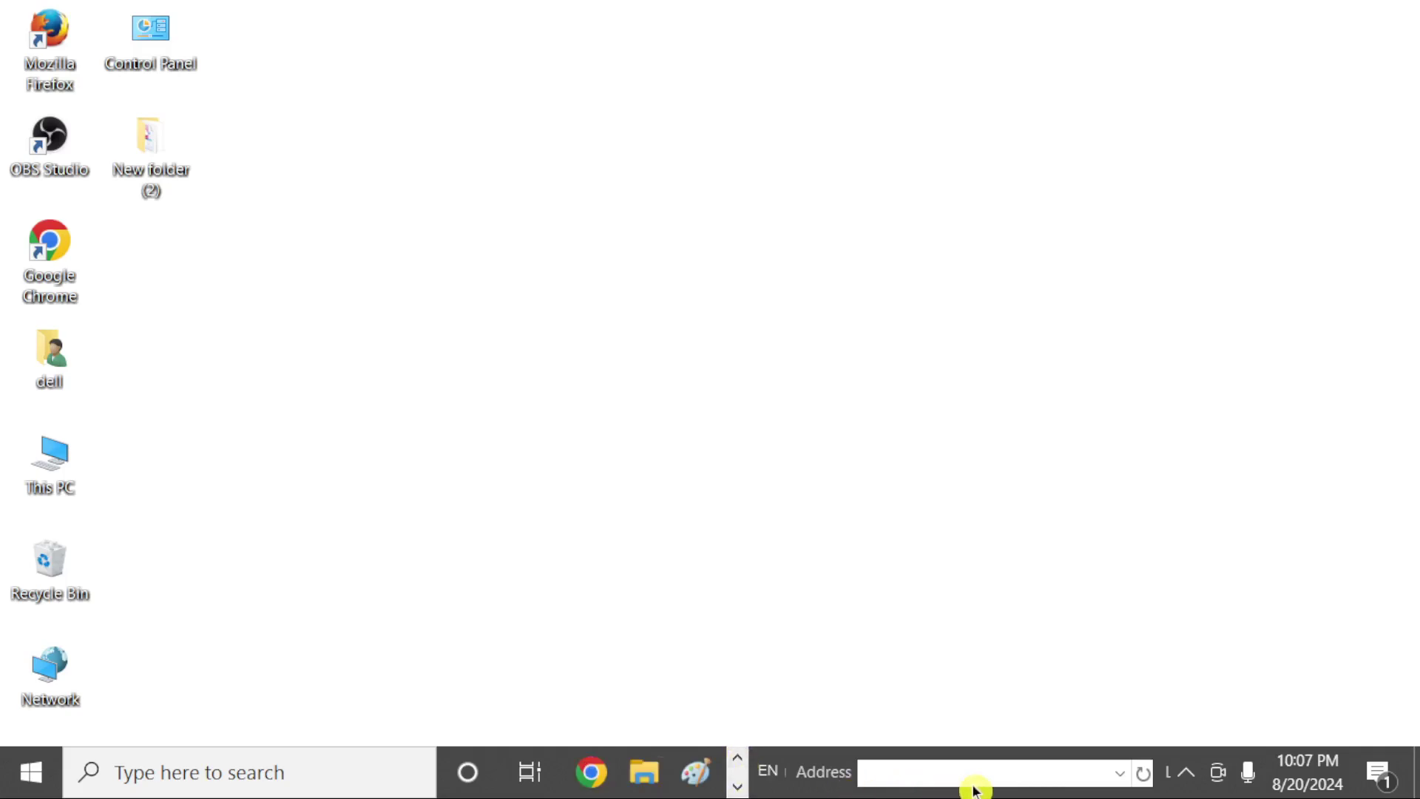
{"action": "left_click", "coordinate": [1185, 781]}
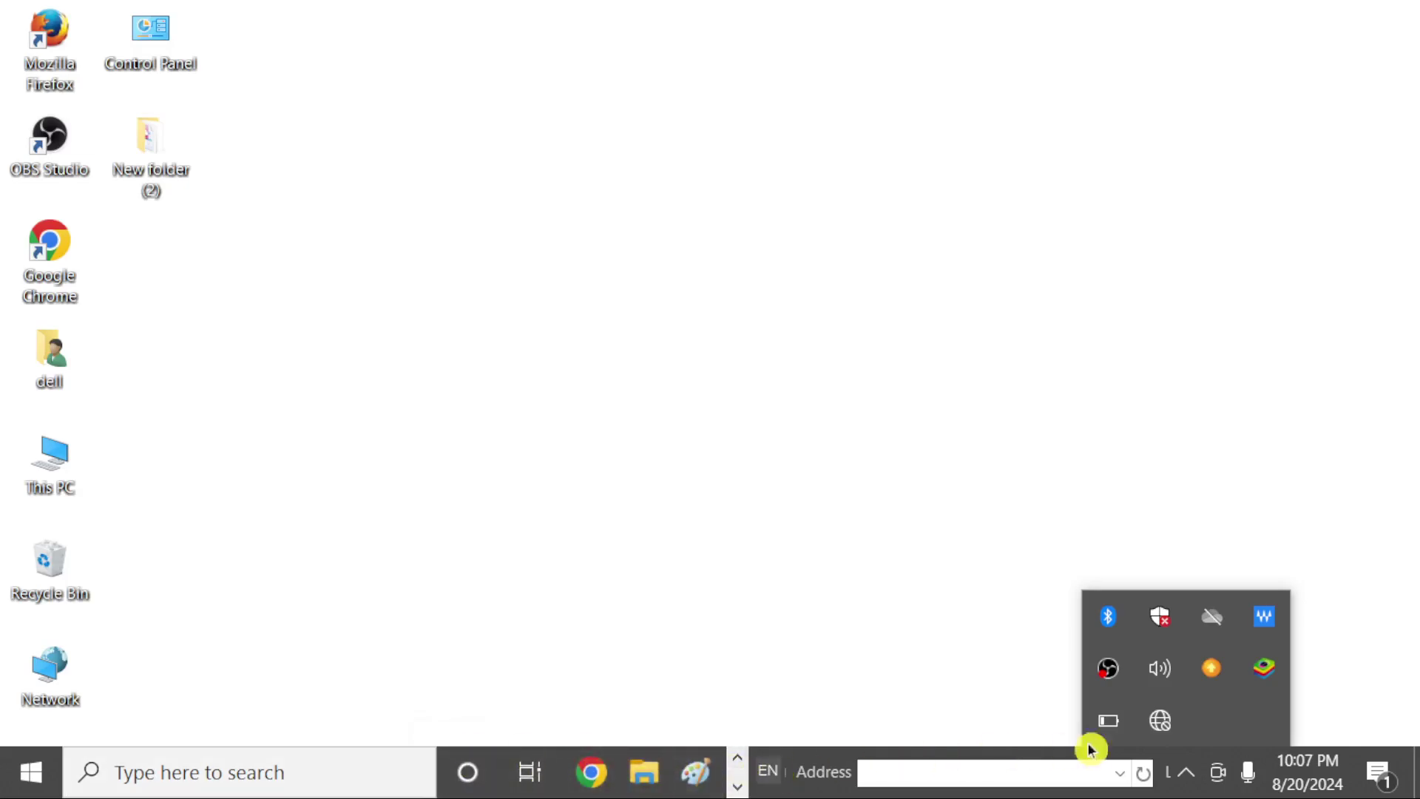
- Remove the Address toolbar from the taskbar
{"action": "right_click", "coordinate": [814, 795]}
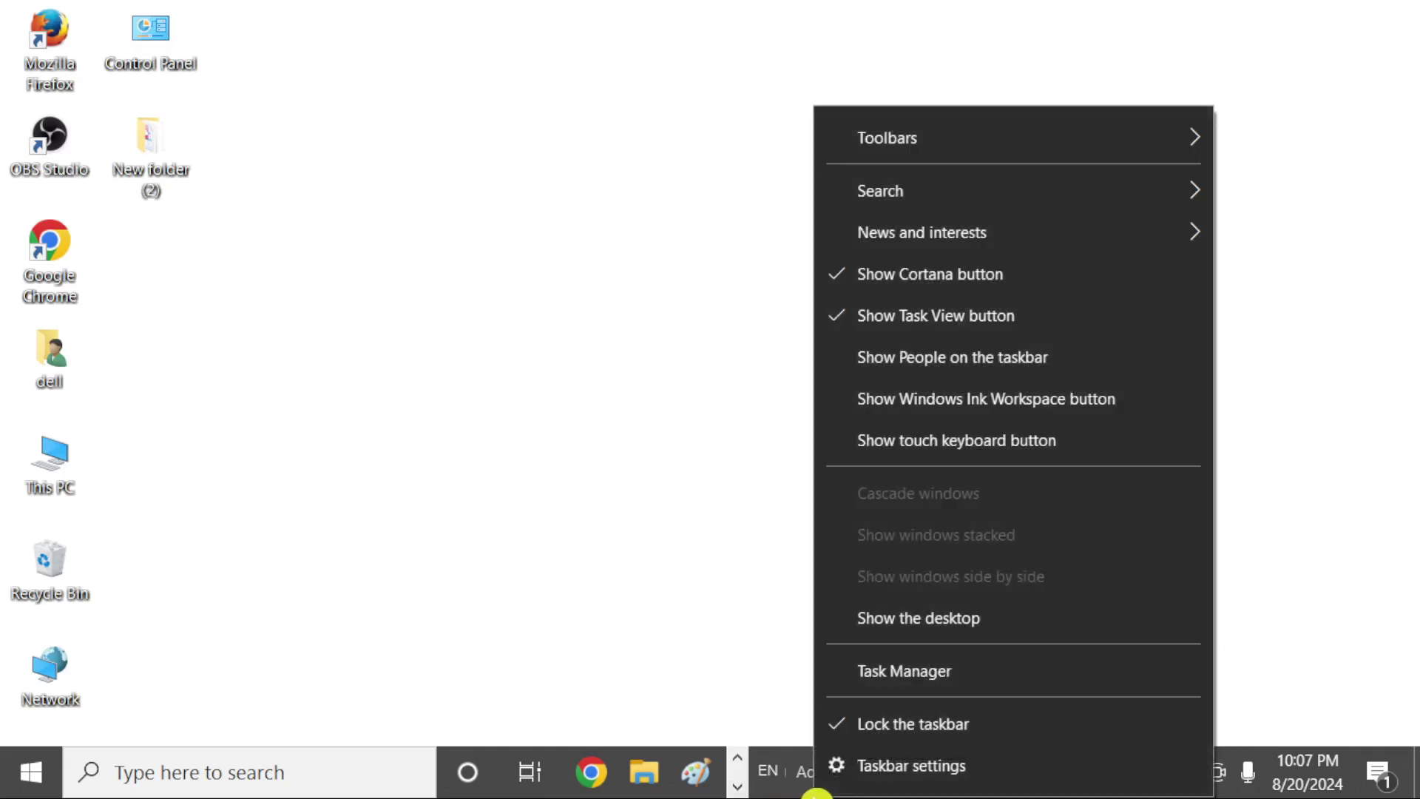
{"action": "mouse_move", "coordinate": [901, 142]}
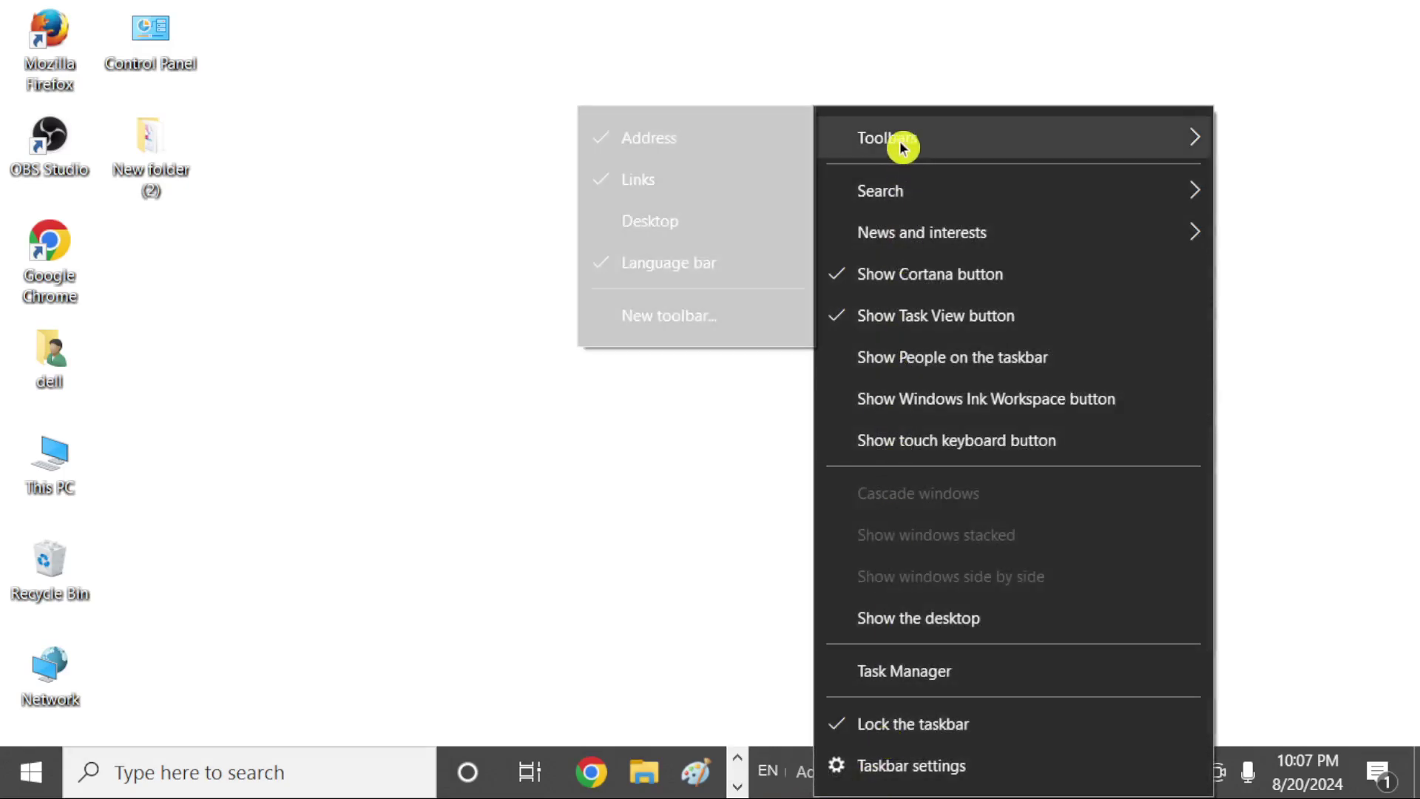
{"action": "left_click", "coordinate": [1235, 636]}
{"action": "right_click", "coordinate": [817, 796]}
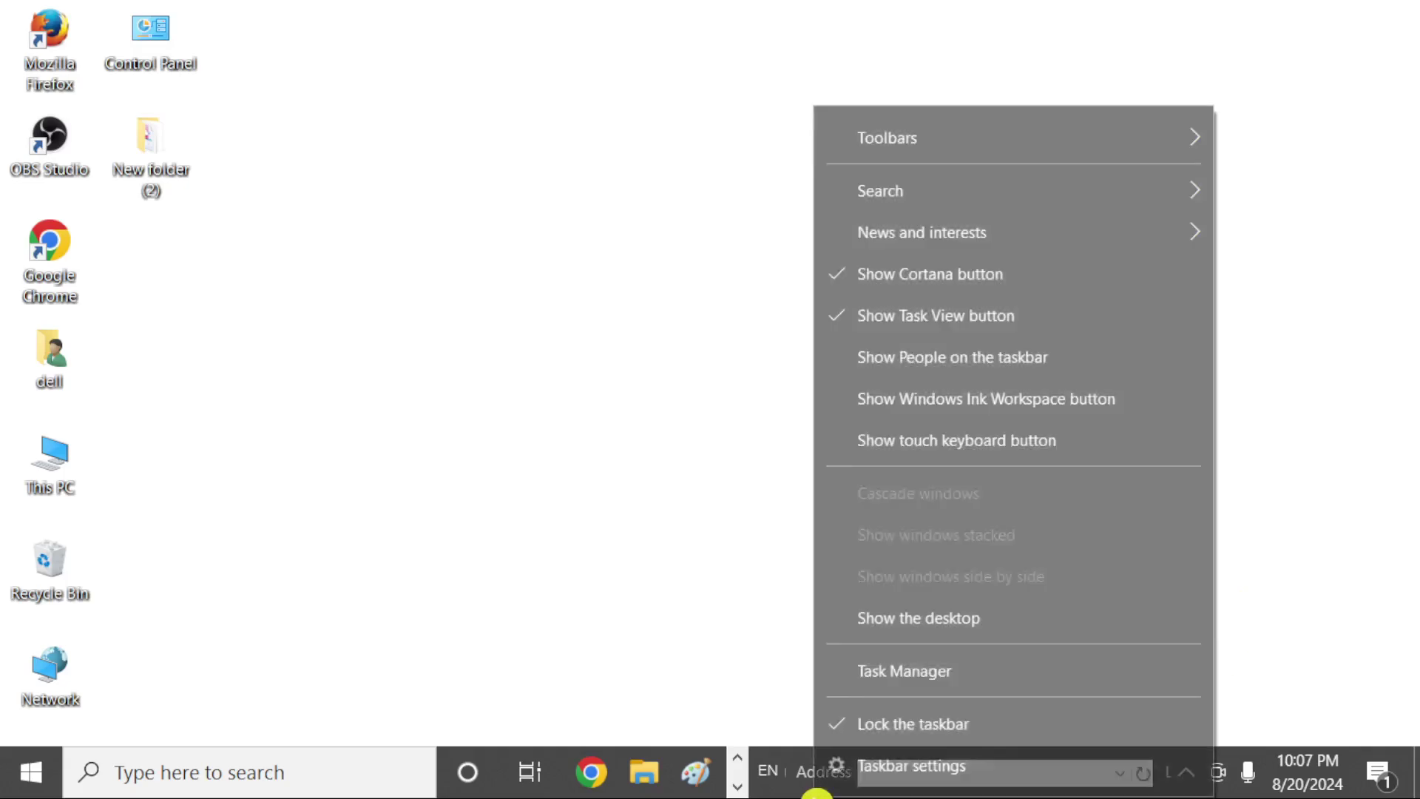
{"action": "mouse_move", "coordinate": [891, 131]}
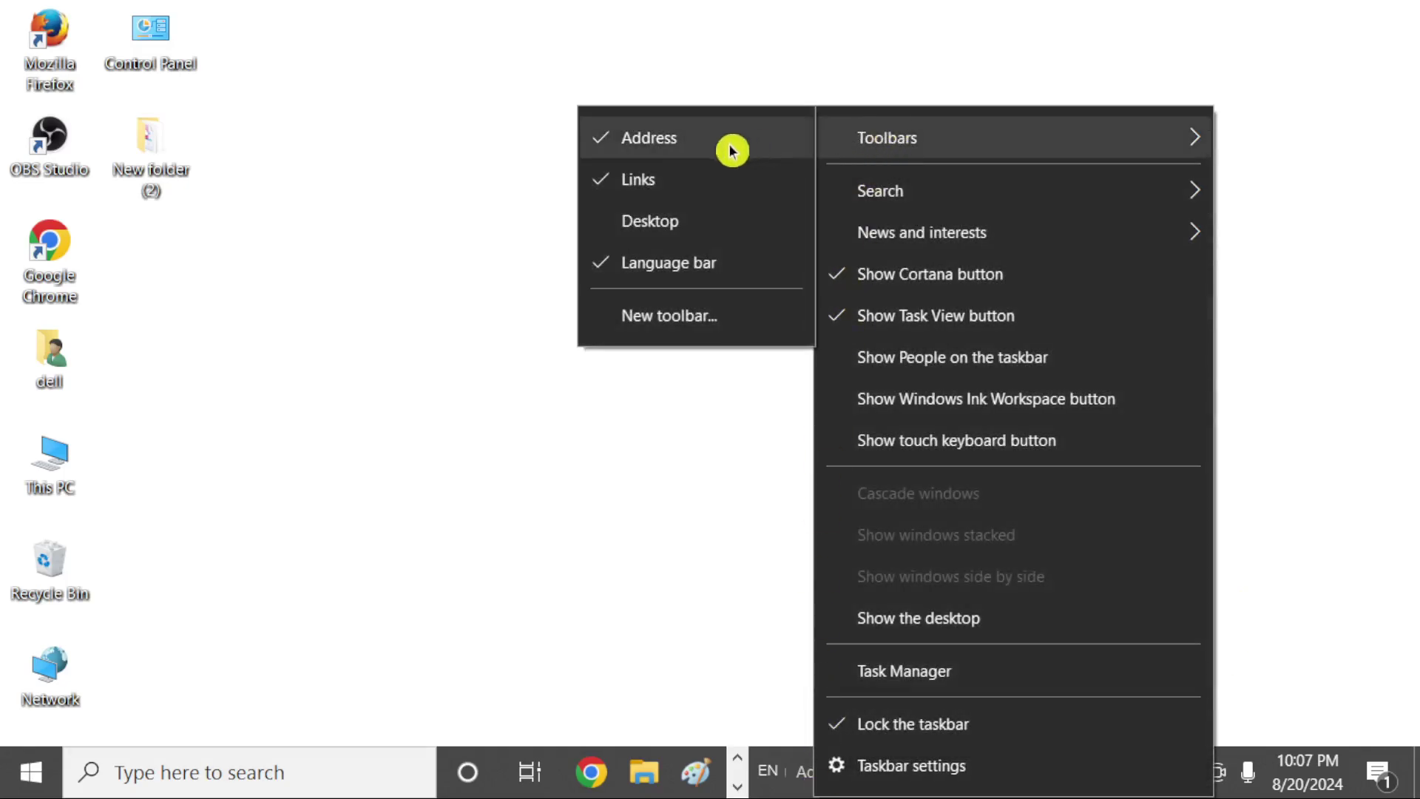
{"action": "left_click", "coordinate": [650, 140]}
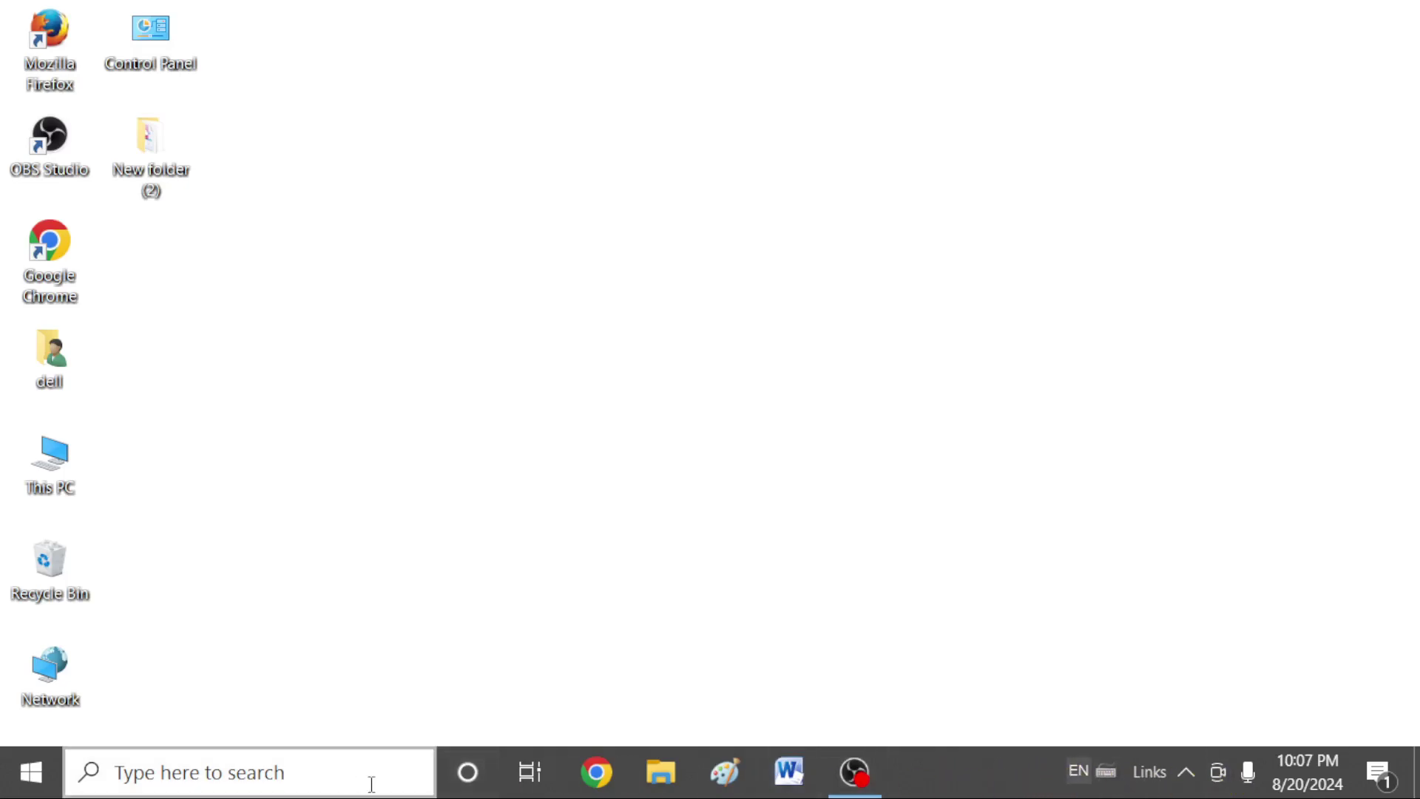
- Turn off the Links toolbar and the Language bar on the taskbar
{"action": "right_click", "coordinate": [959, 781]}
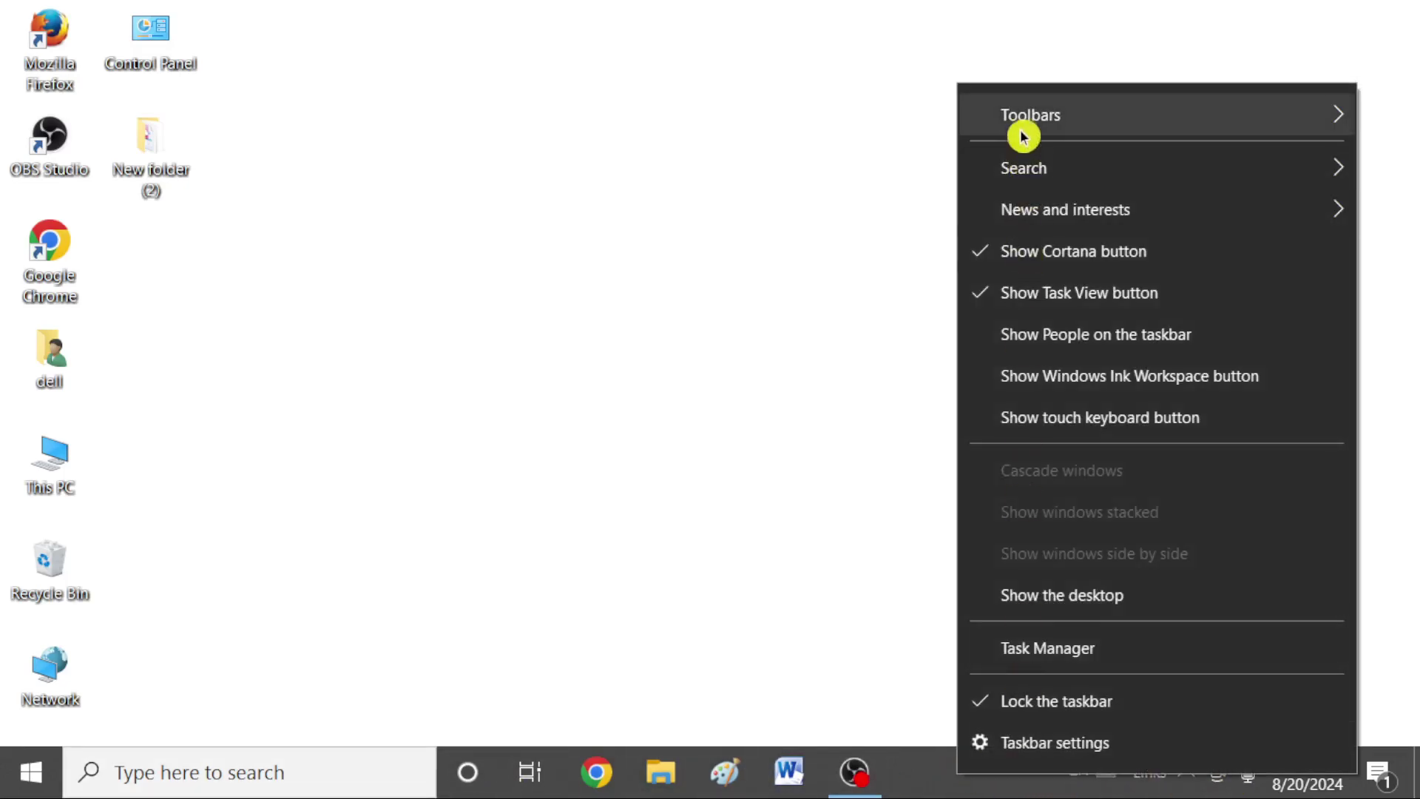
{"action": "mouse_move", "coordinate": [1024, 127]}
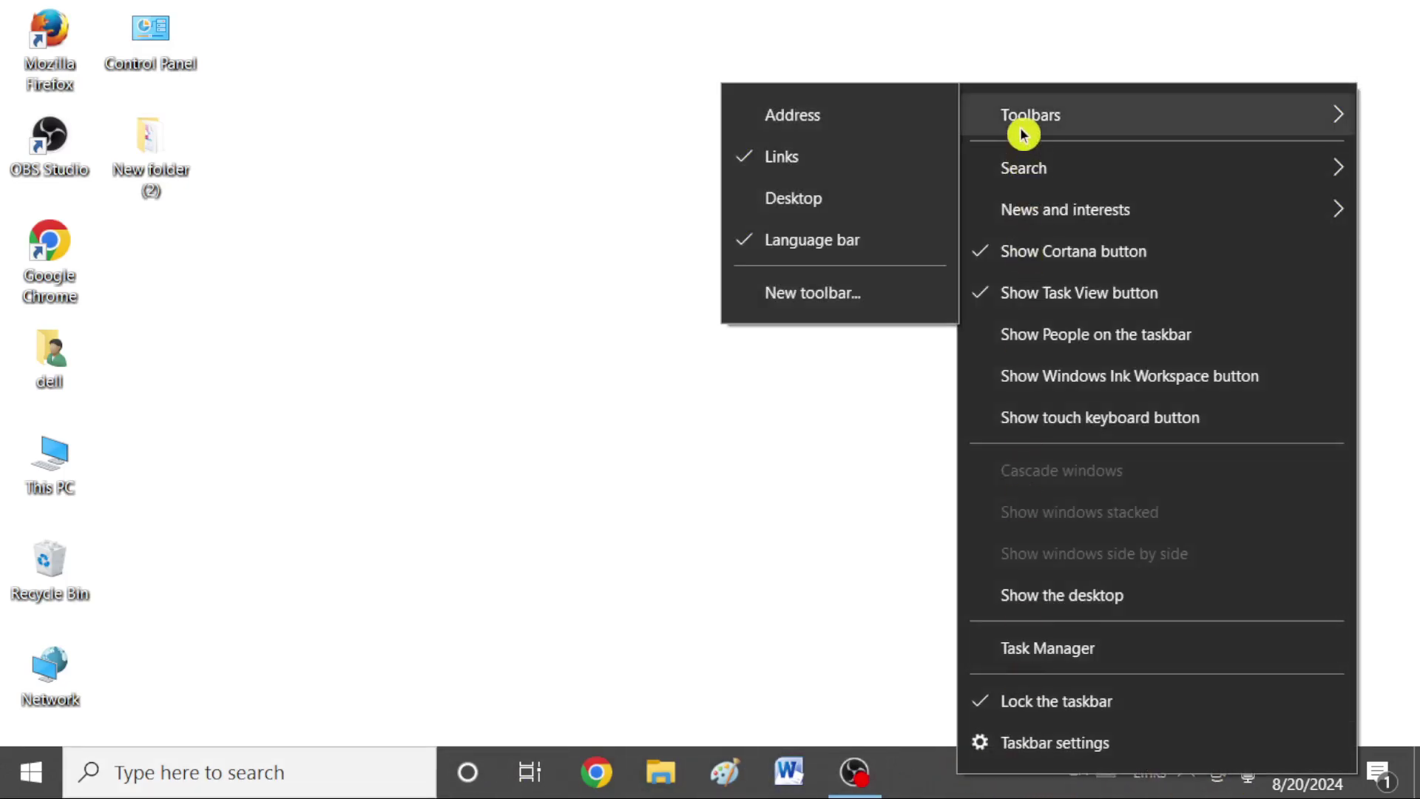
{"action": "left_click", "coordinate": [834, 157]}
{"action": "right_click", "coordinate": [1013, 778]}
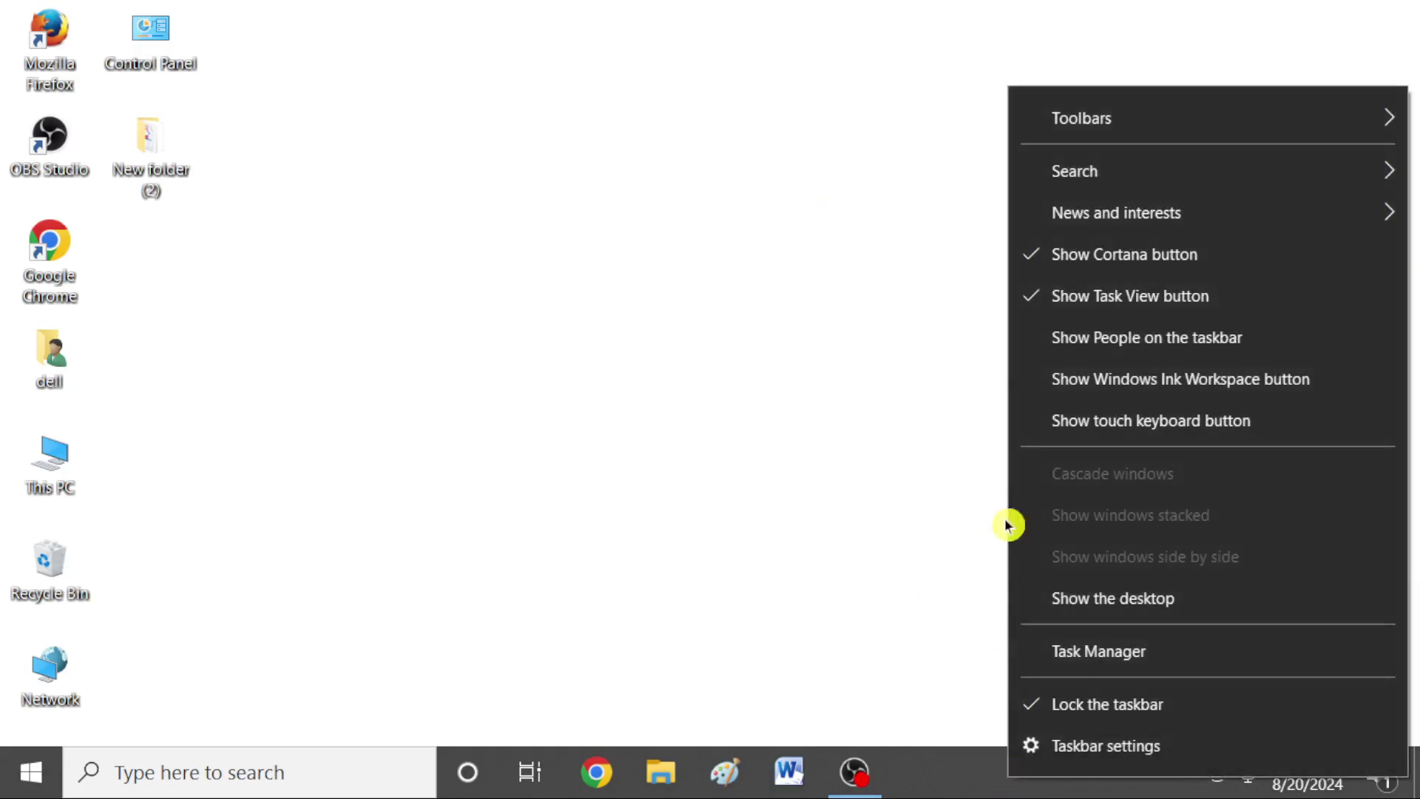
{"action": "mouse_move", "coordinate": [1065, 130]}
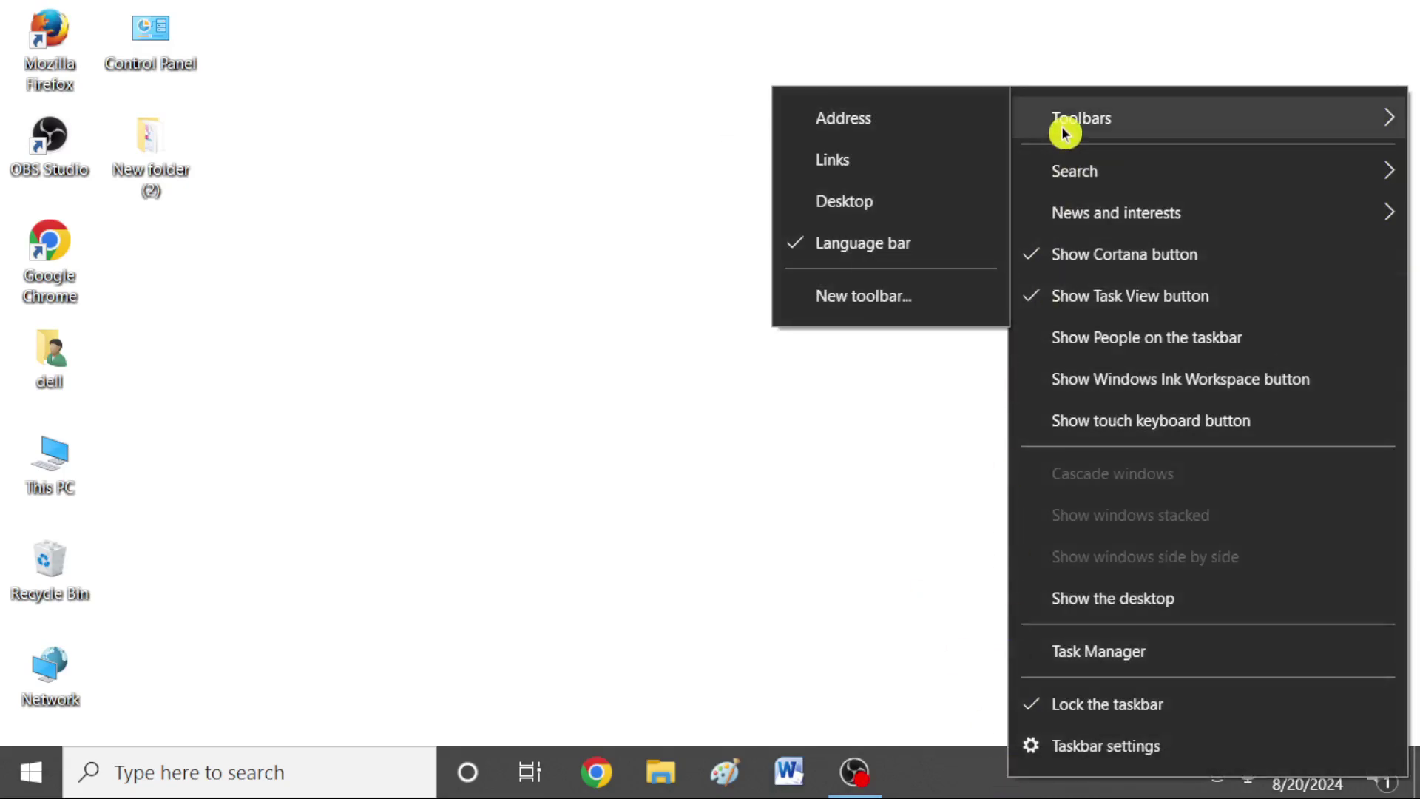
{"action": "left_click", "coordinate": [833, 244]}
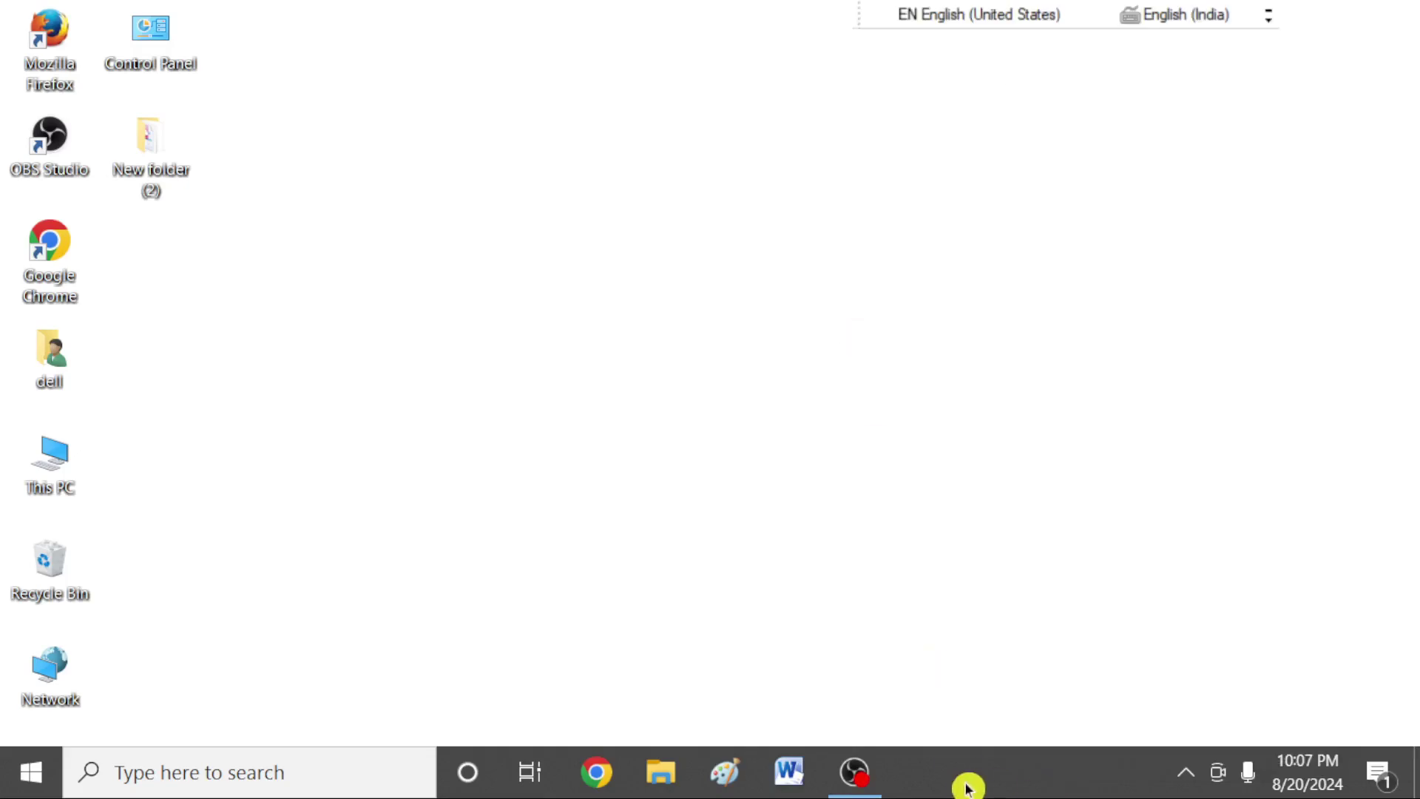
- Hide the Task View and Cortana buttons on the taskbar
{"action": "right_click", "coordinate": [1062, 784]}
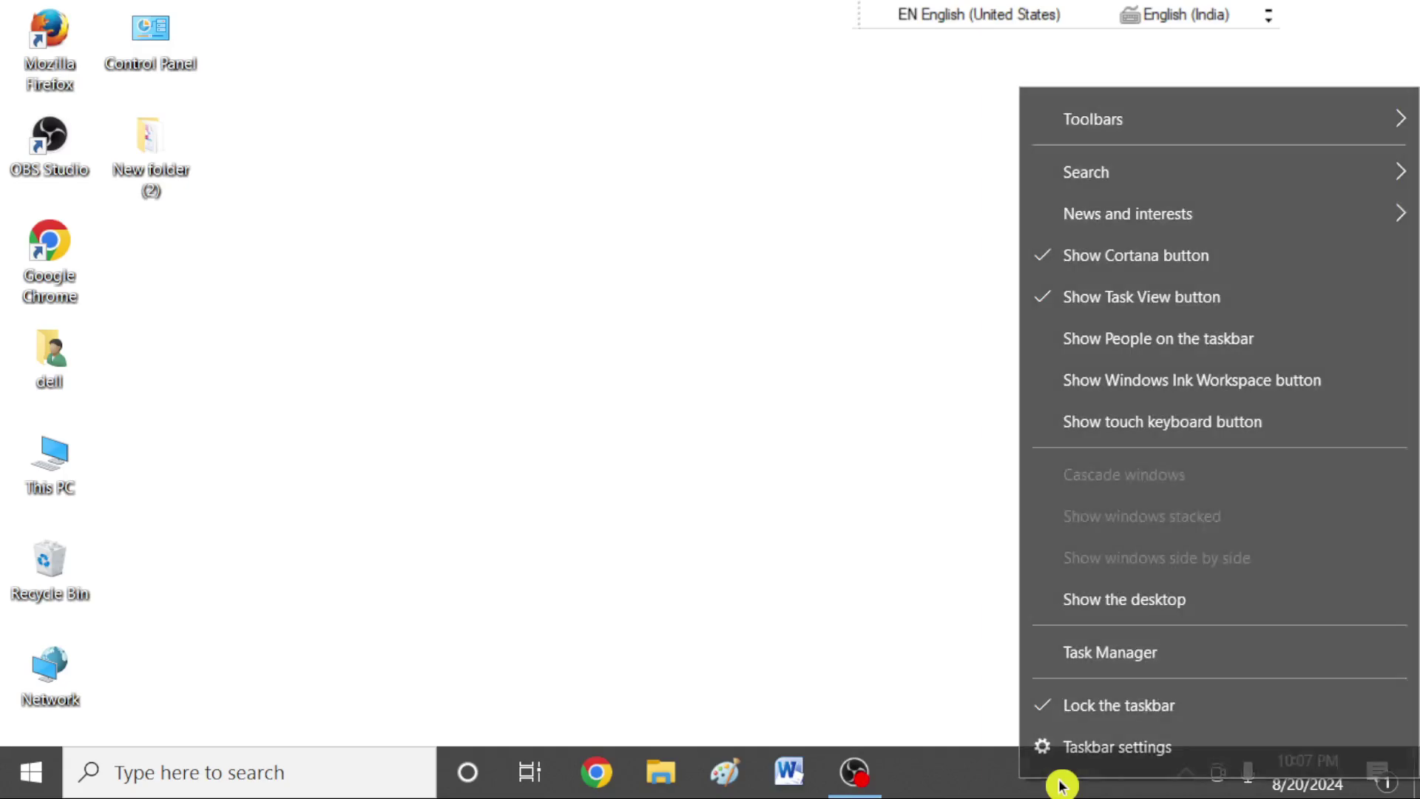
{"action": "left_click", "coordinate": [776, 618]}
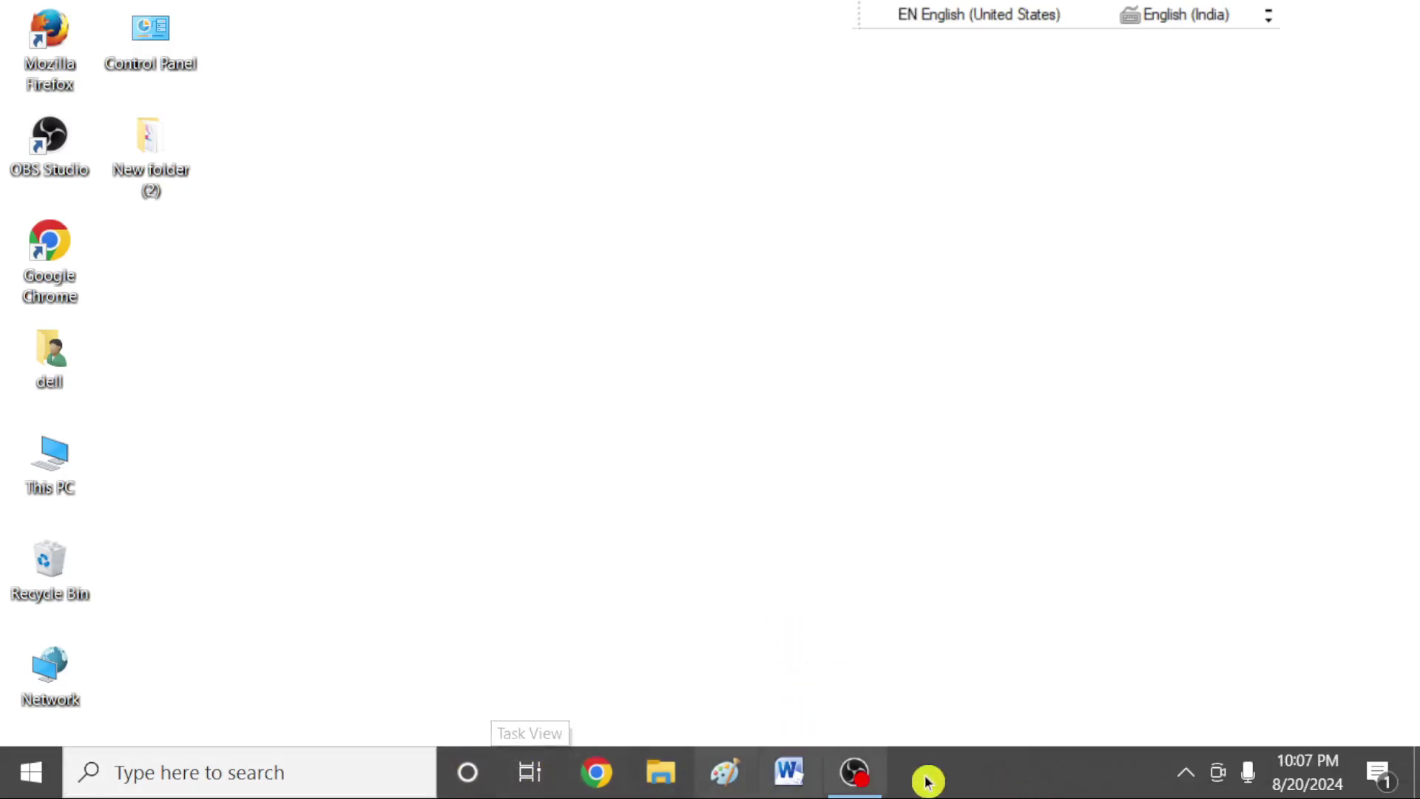
{"action": "right_click", "coordinate": [1005, 773]}
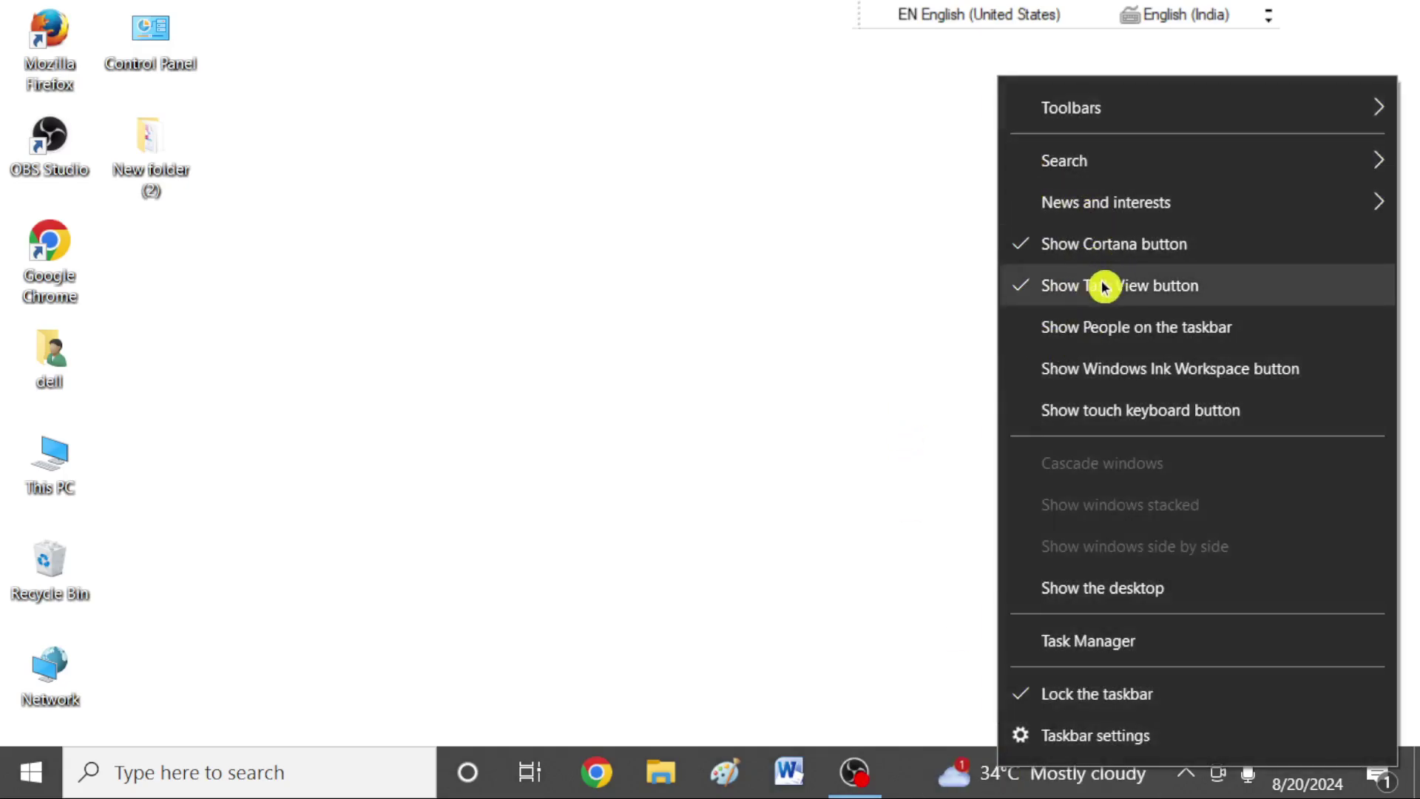
{"action": "left_click", "coordinate": [1147, 287]}
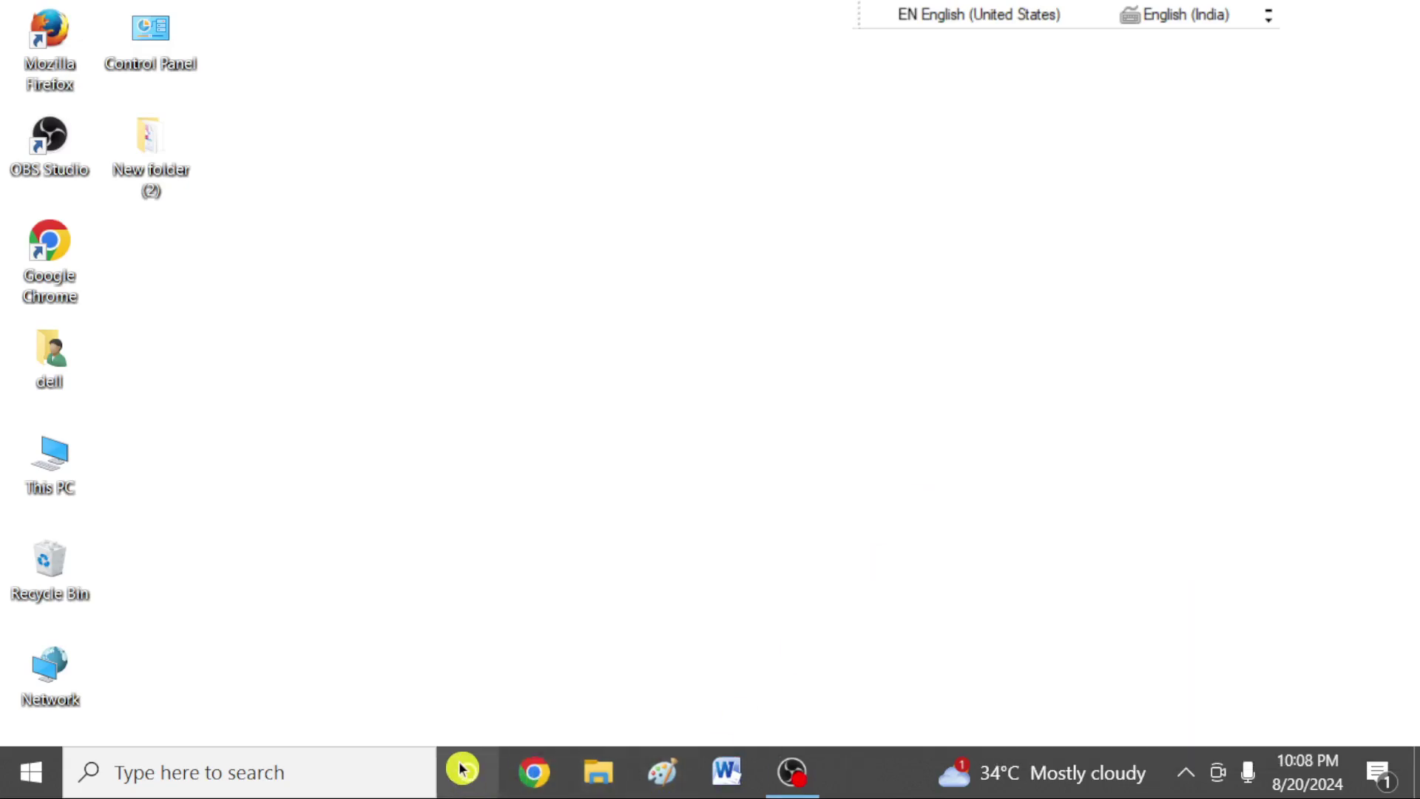
{"action": "right_click", "coordinate": [851, 788]}
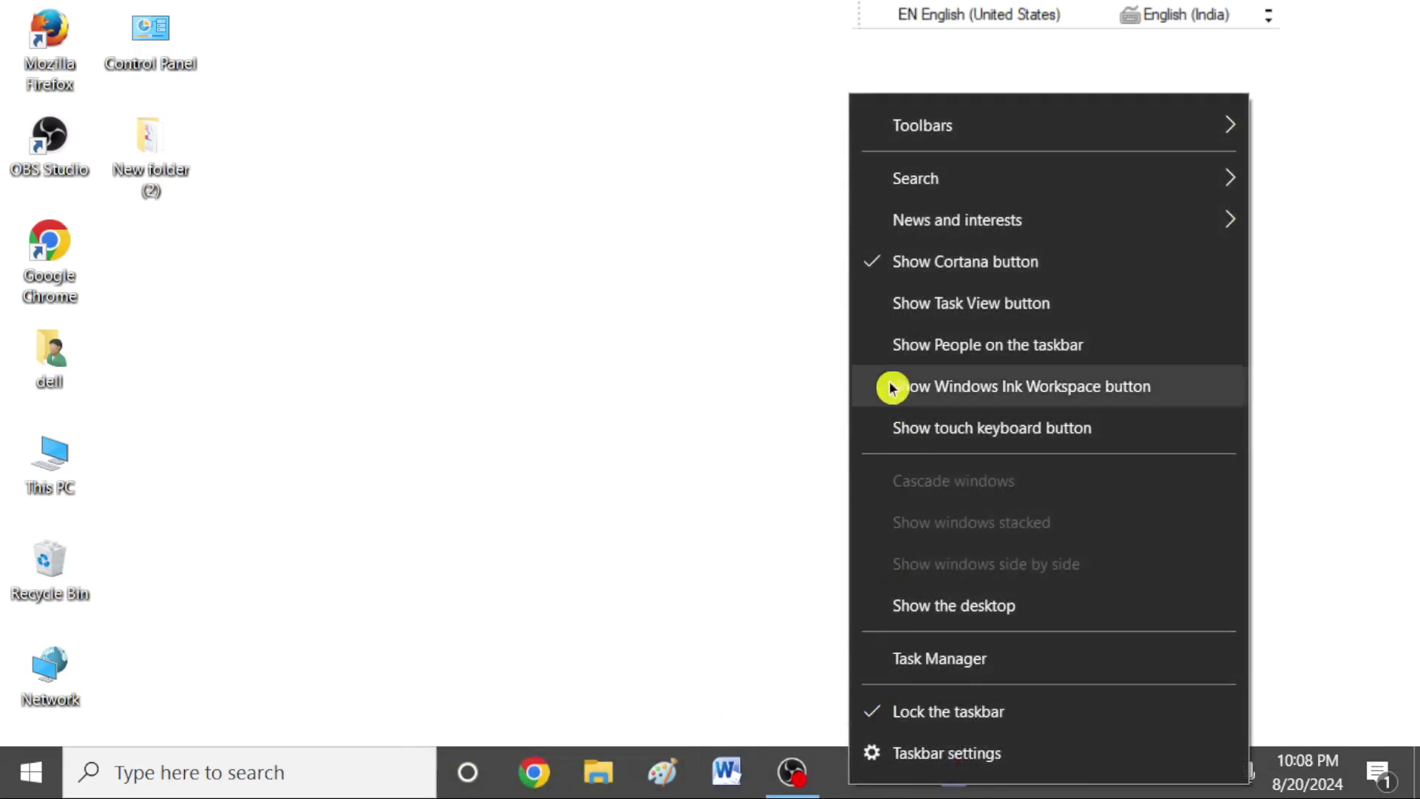
{"action": "left_click", "coordinate": [913, 262]}
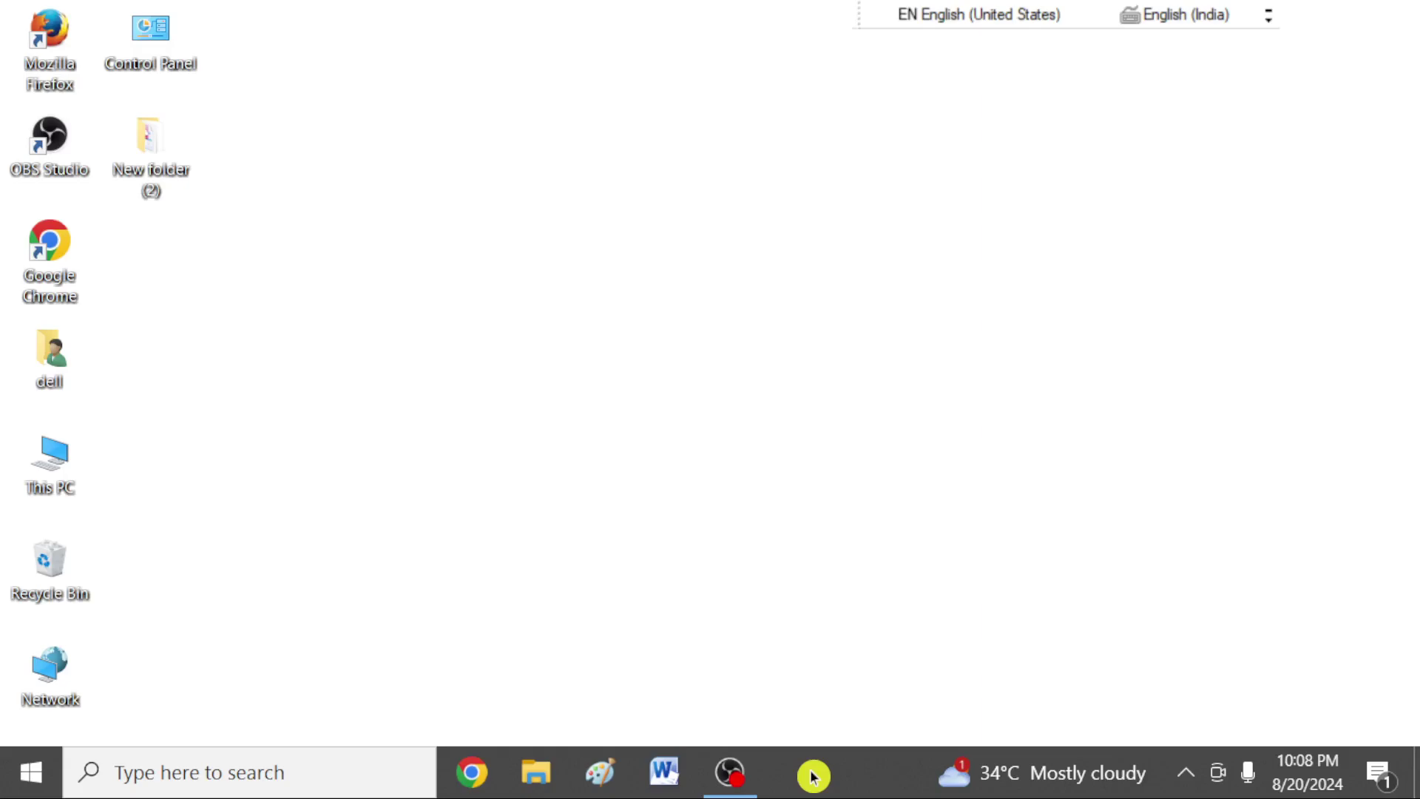
{"action": "right_click", "coordinate": [766, 776]}
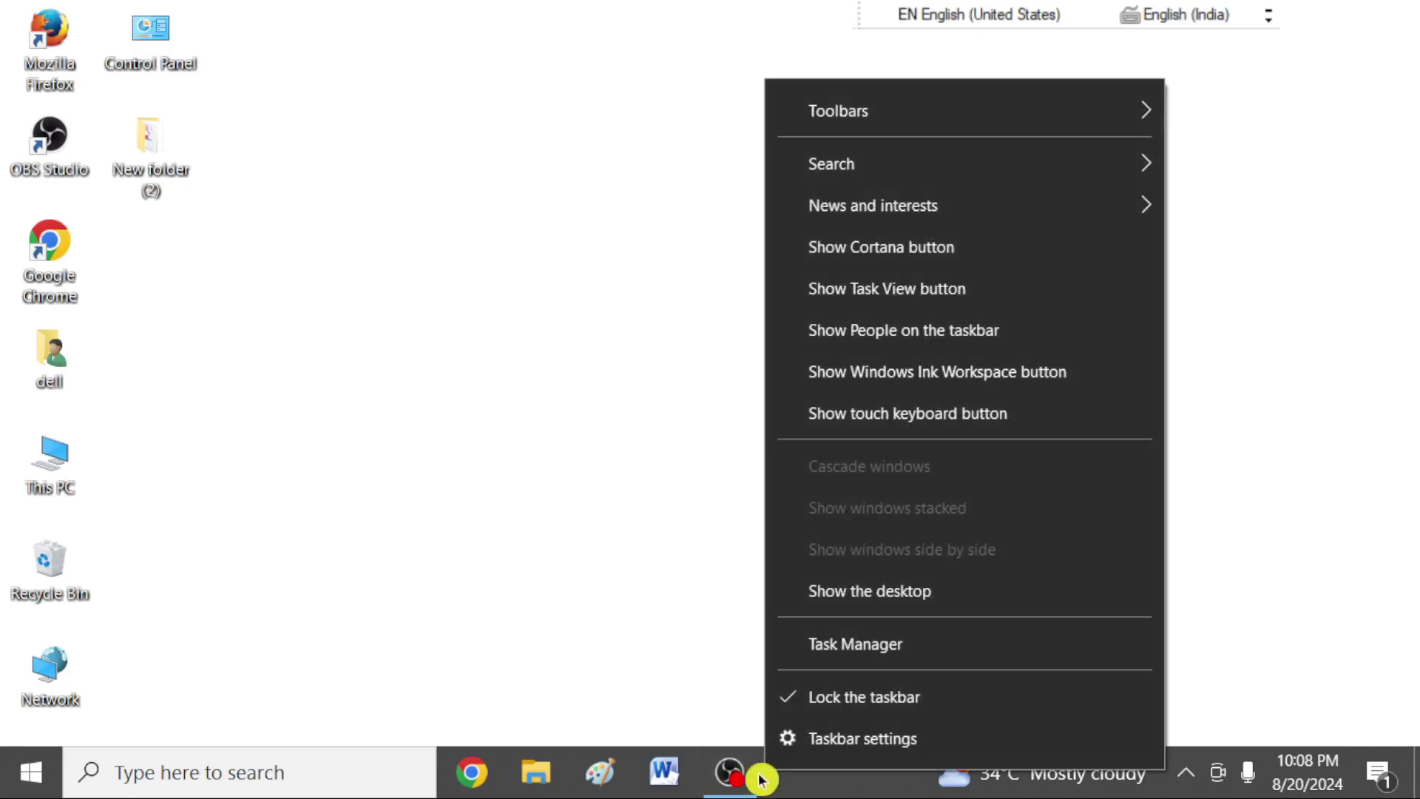
{"action": "left_click", "coordinate": [675, 777]}
{"action": "right_click", "coordinate": [675, 777]}
{"action": "left_click", "coordinate": [932, 584]}
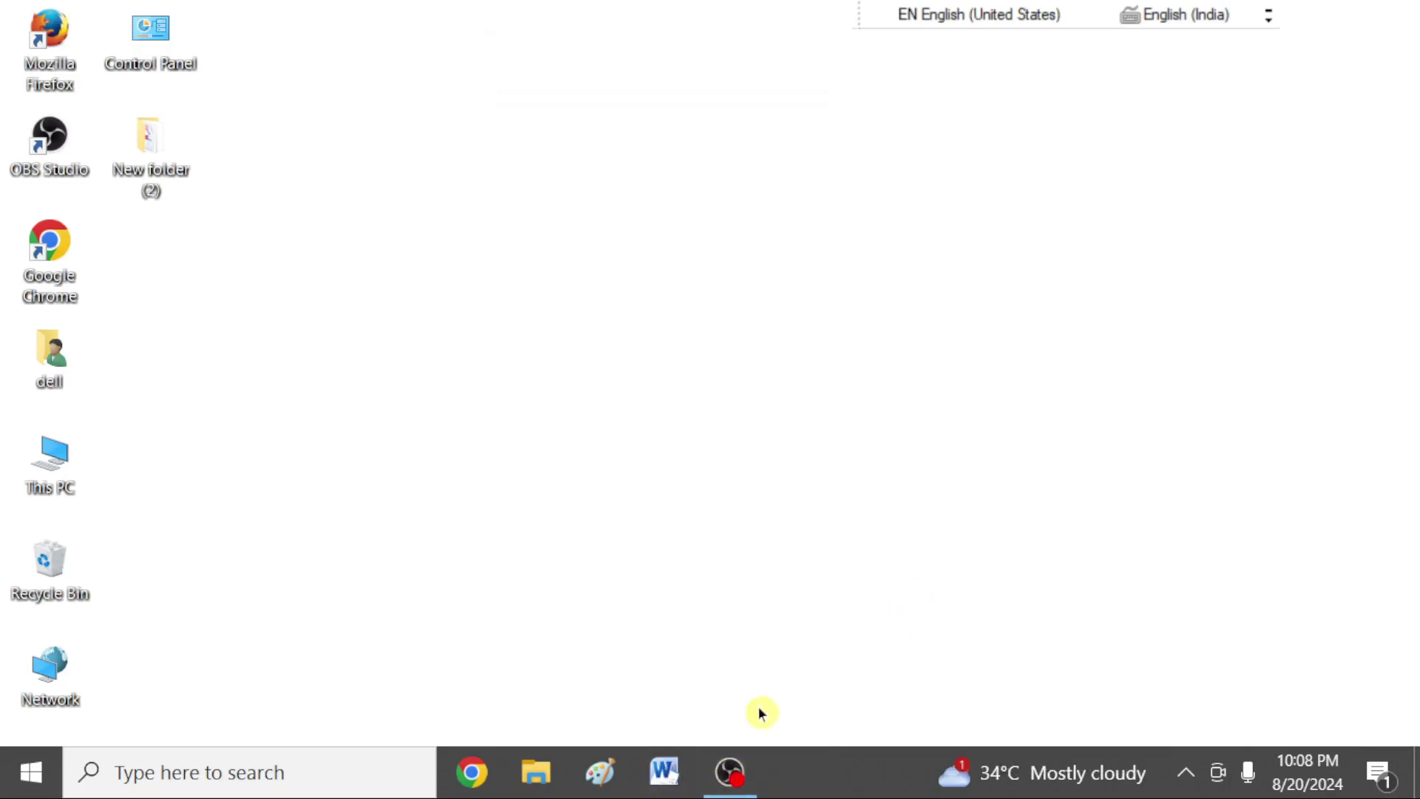
{"action": "right_click", "coordinate": [732, 773]}
{"action": "right_click", "coordinate": [967, 779]}
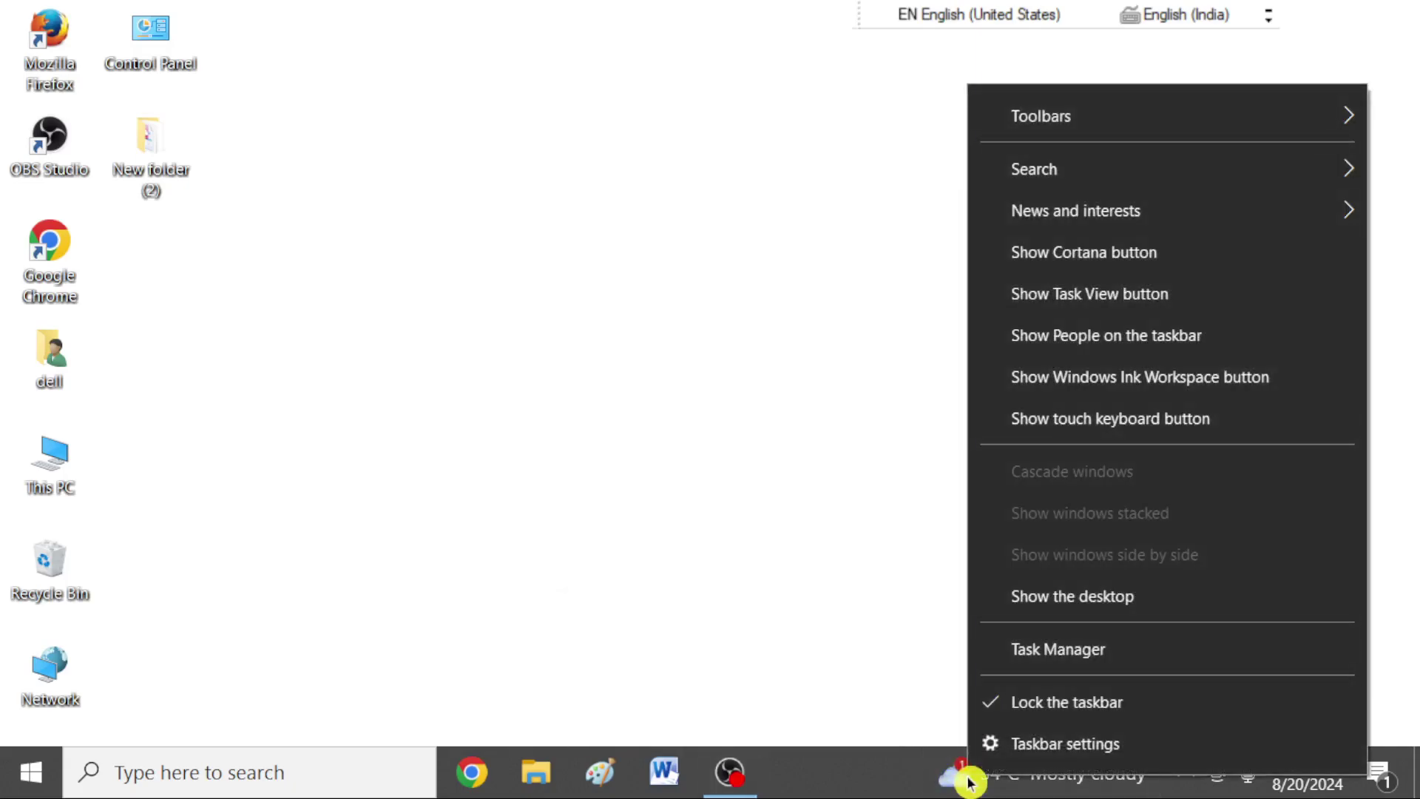
{"action": "left_click", "coordinate": [816, 666]}
- Open the Start menu and set the taskbar's Search option to Show search box
{"action": "right_click", "coordinate": [844, 771]}
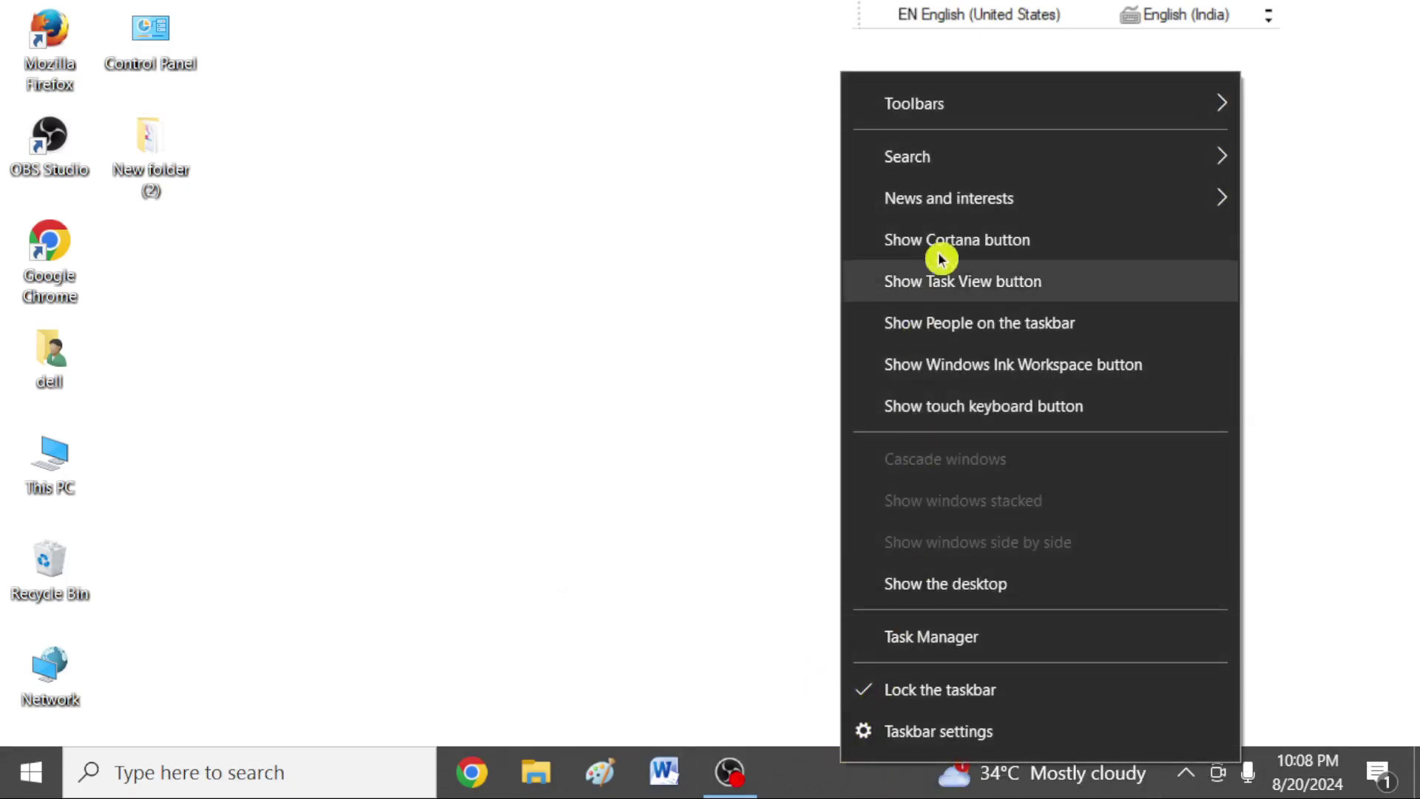
{"action": "mouse_move", "coordinate": [944, 177]}
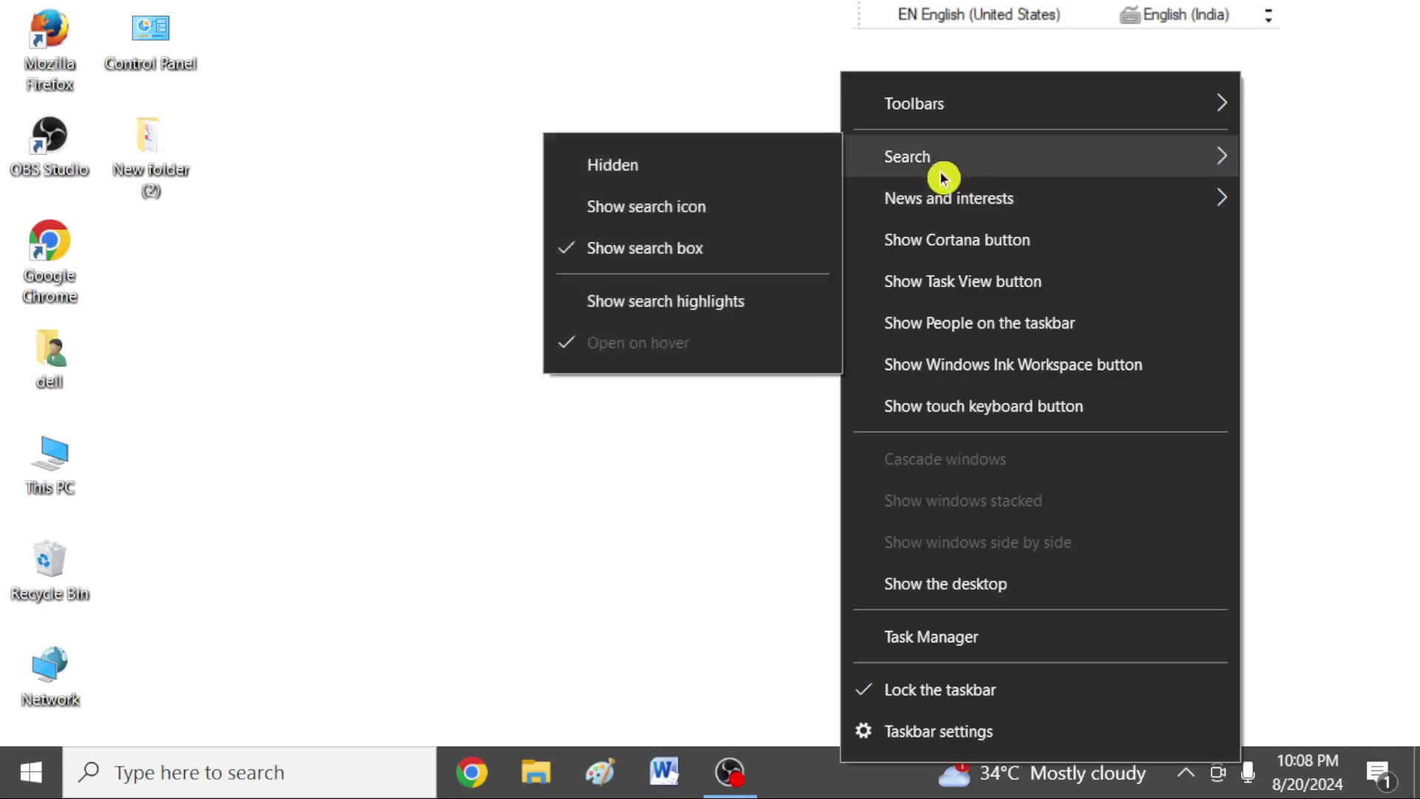
{"action": "left_click", "coordinate": [4, 777]}
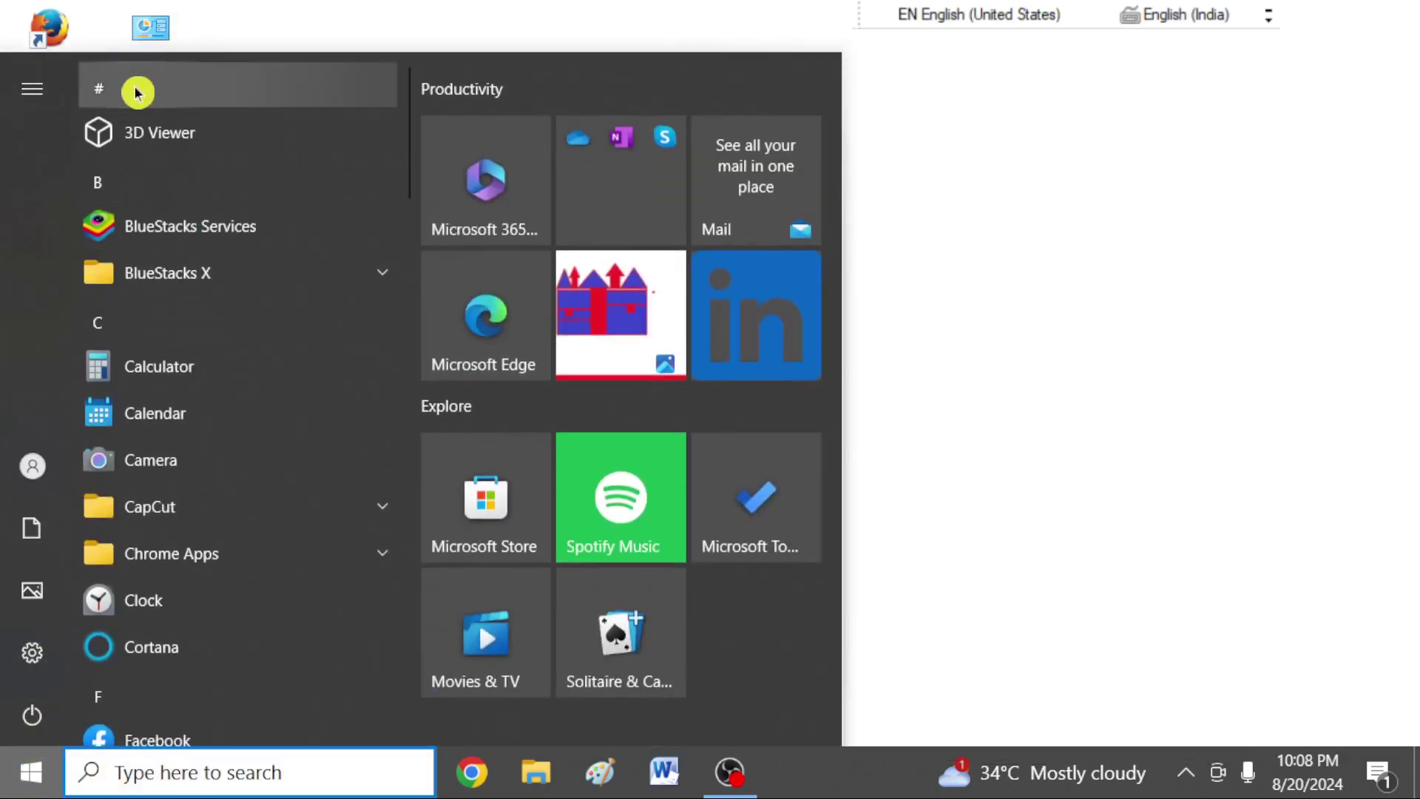
{"action": "right_click", "coordinate": [834, 790]}
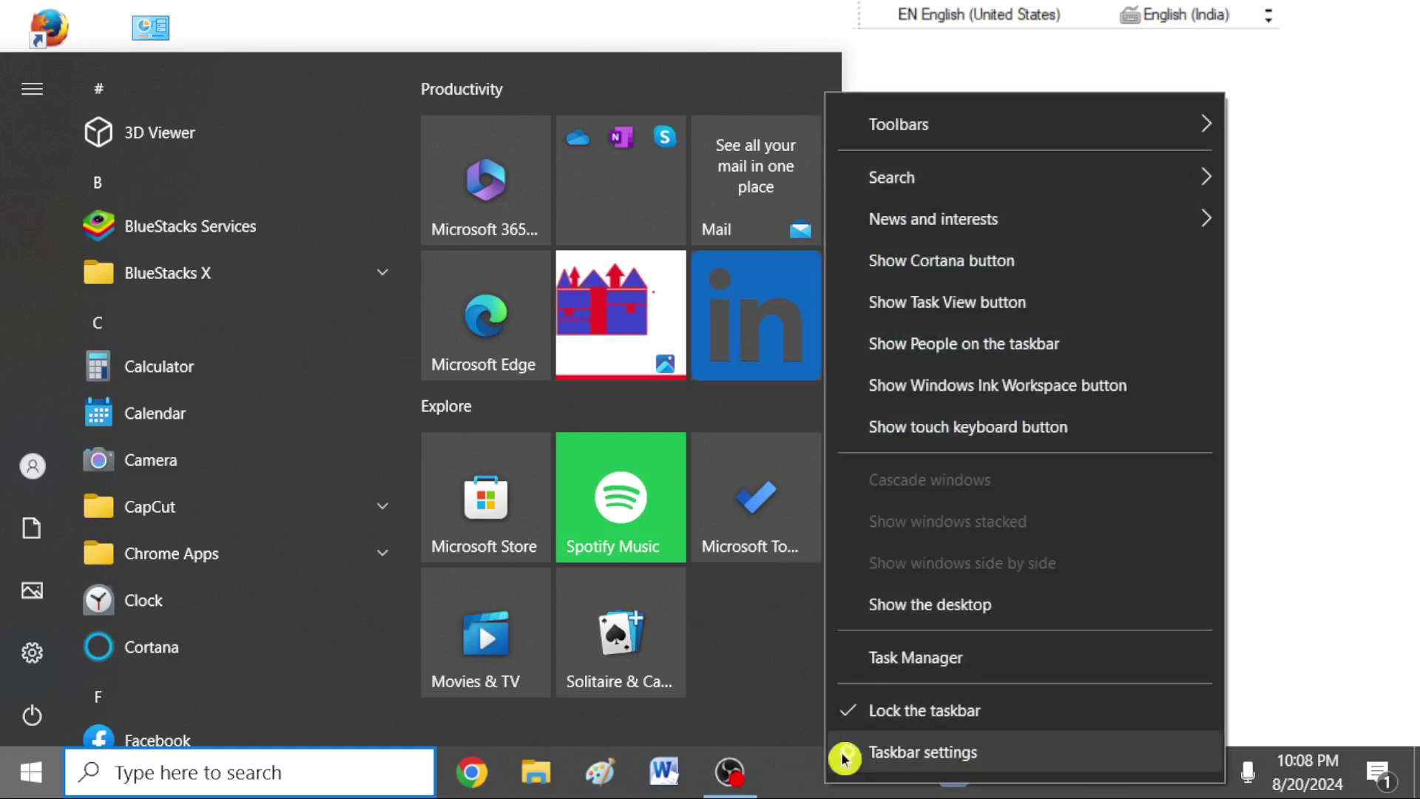
{"action": "mouse_move", "coordinate": [884, 185]}
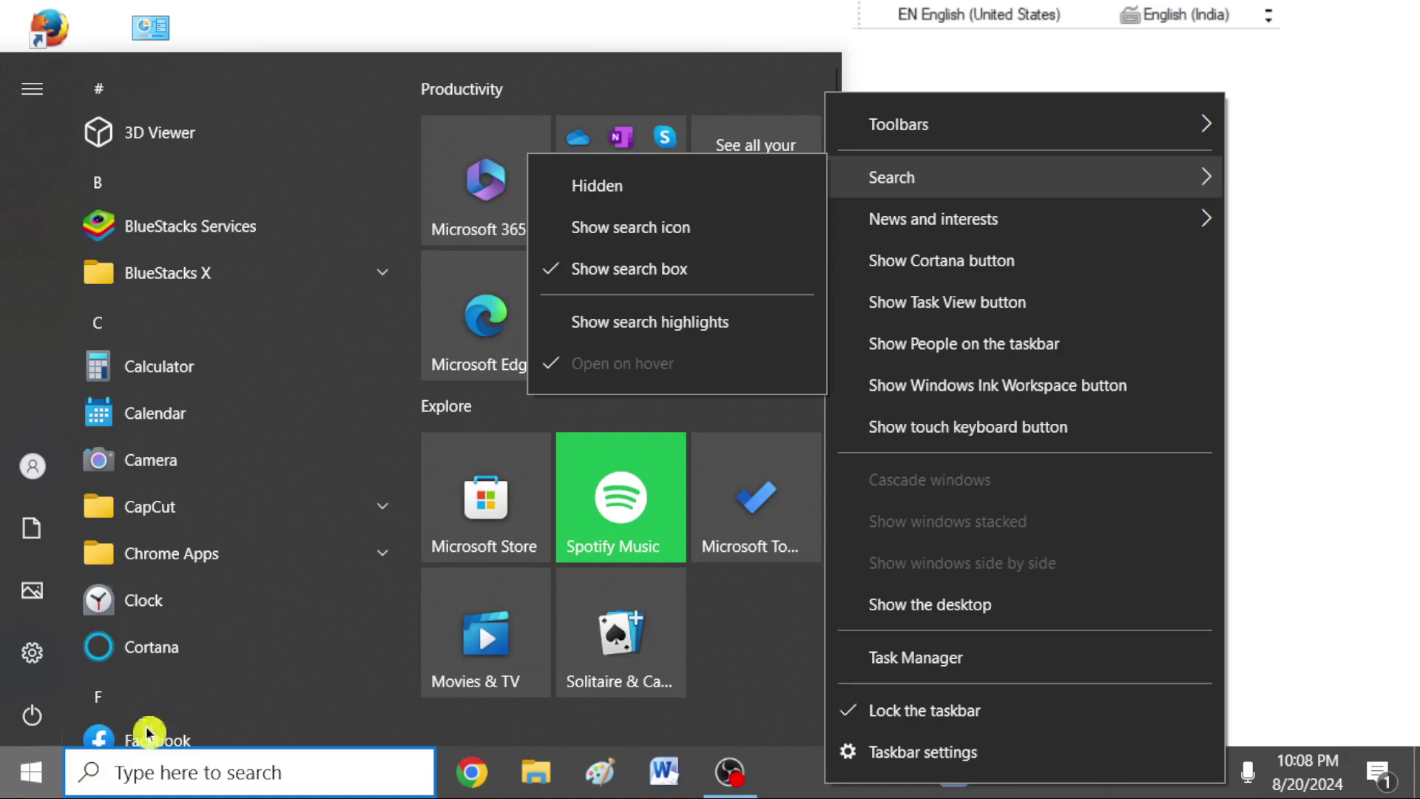
{"action": "left_click", "coordinate": [614, 281]}
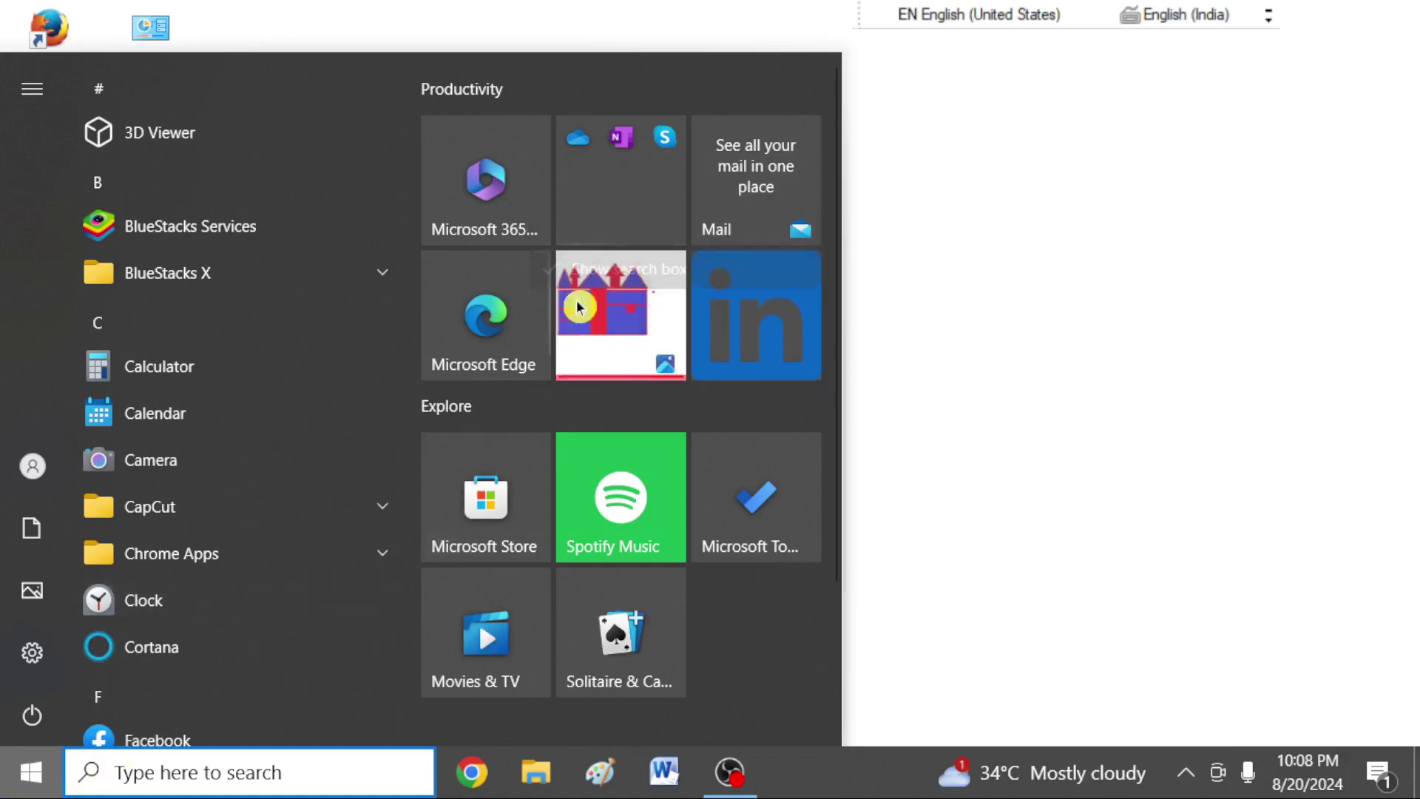
- Set the taskbar's Search option to Hidden
{"action": "right_click", "coordinate": [812, 782]}
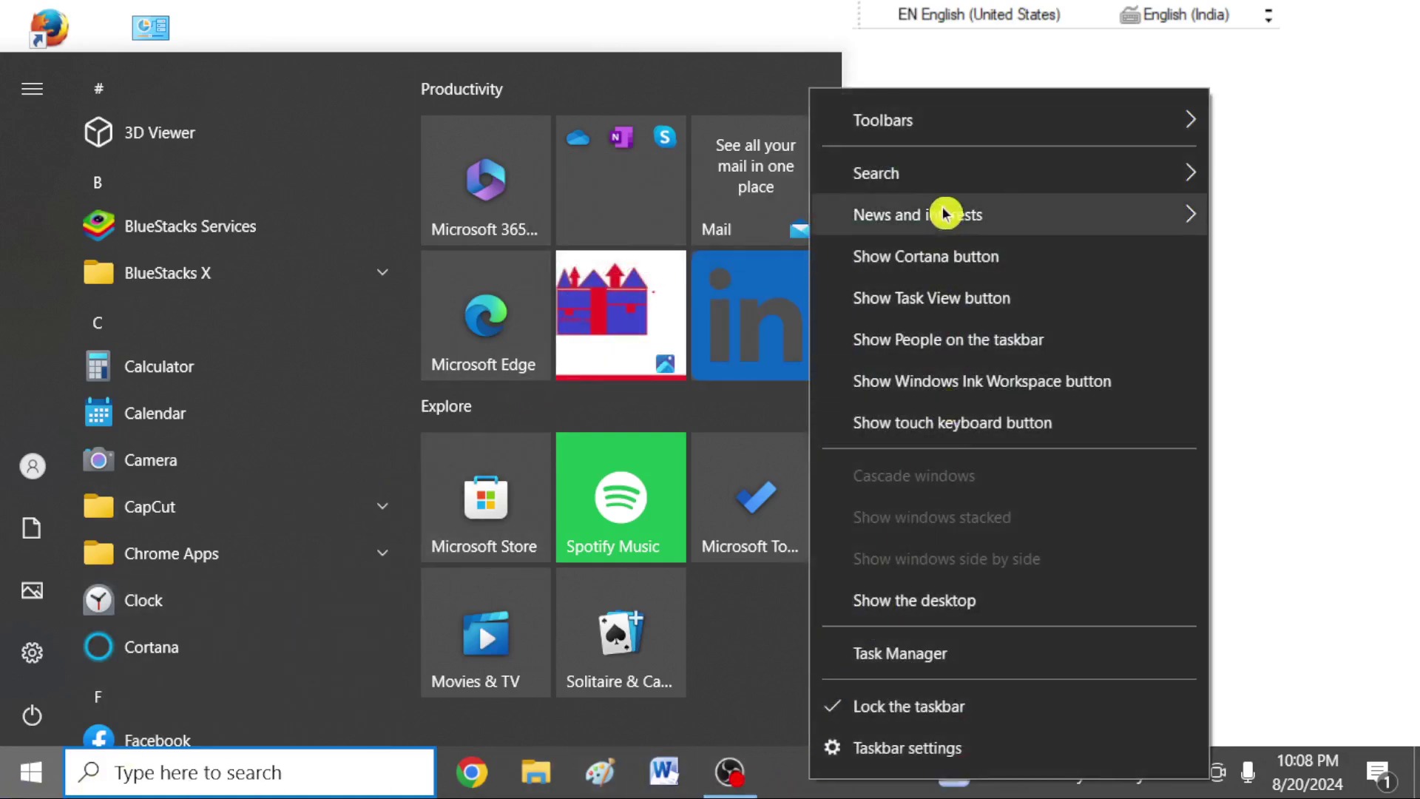
{"action": "mouse_move", "coordinate": [935, 181]}
{"action": "left_click", "coordinate": [582, 197]}
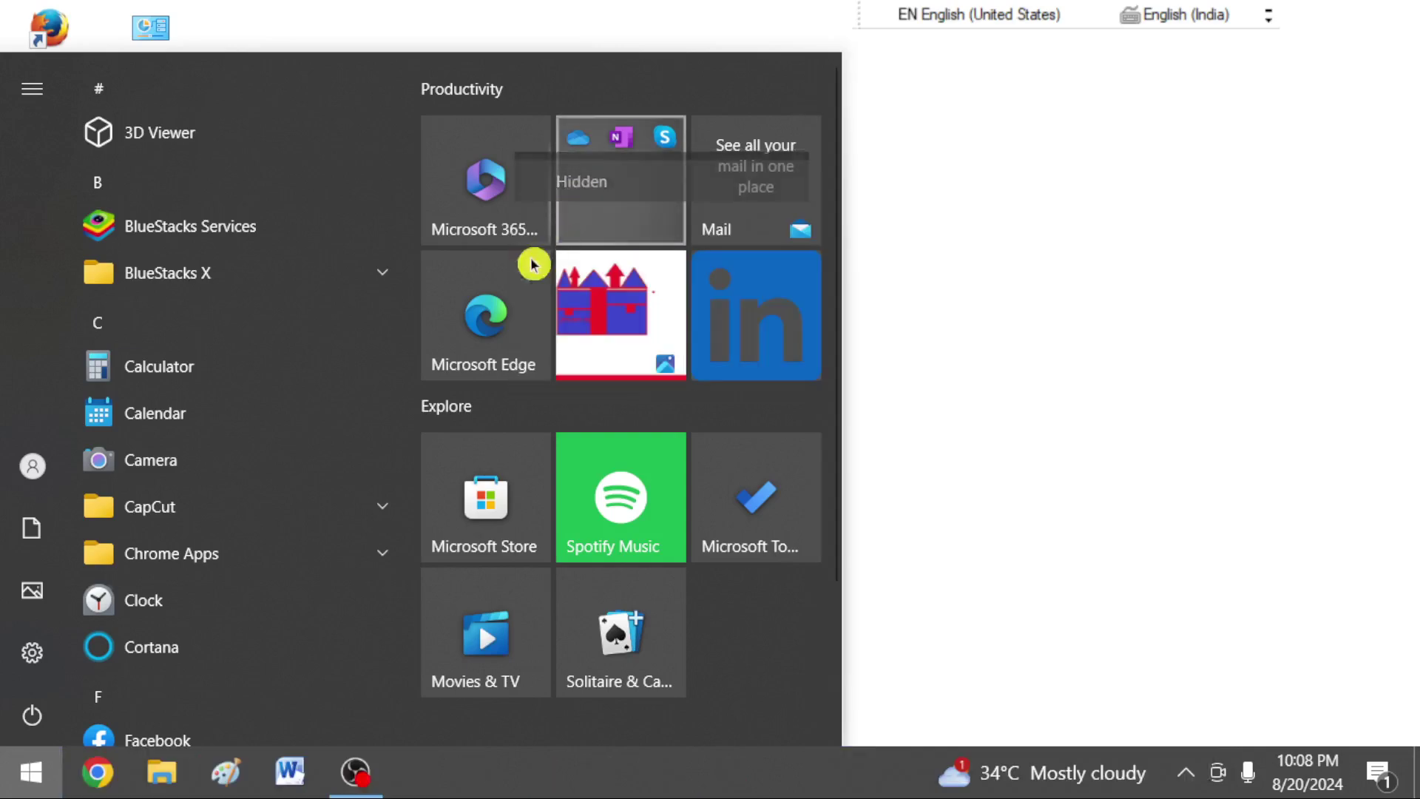
- Set the taskbar's Search option to Show search icon, and try the search icon before returning to the desktop
{"action": "right_click", "coordinate": [811, 795]}
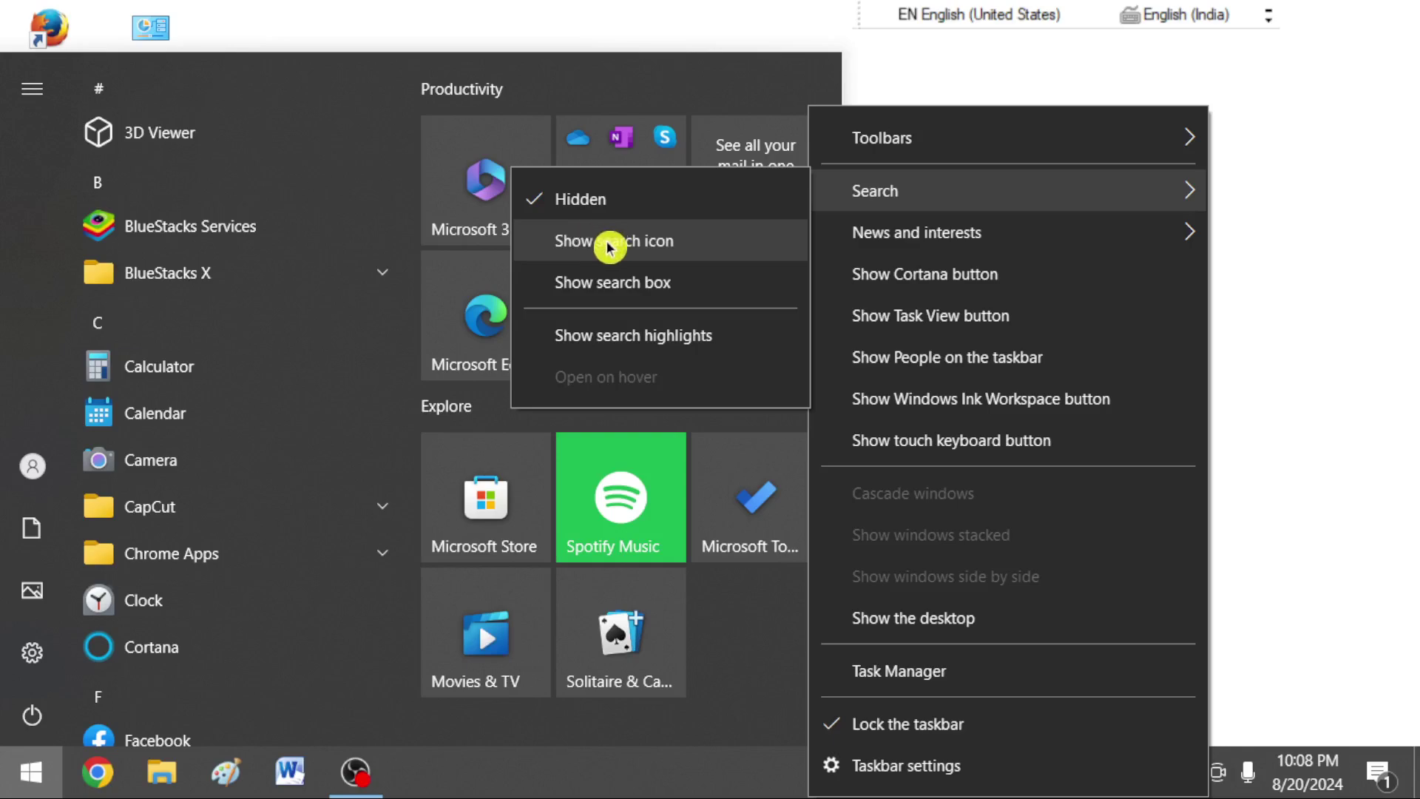
{"action": "left_click", "coordinate": [624, 247]}
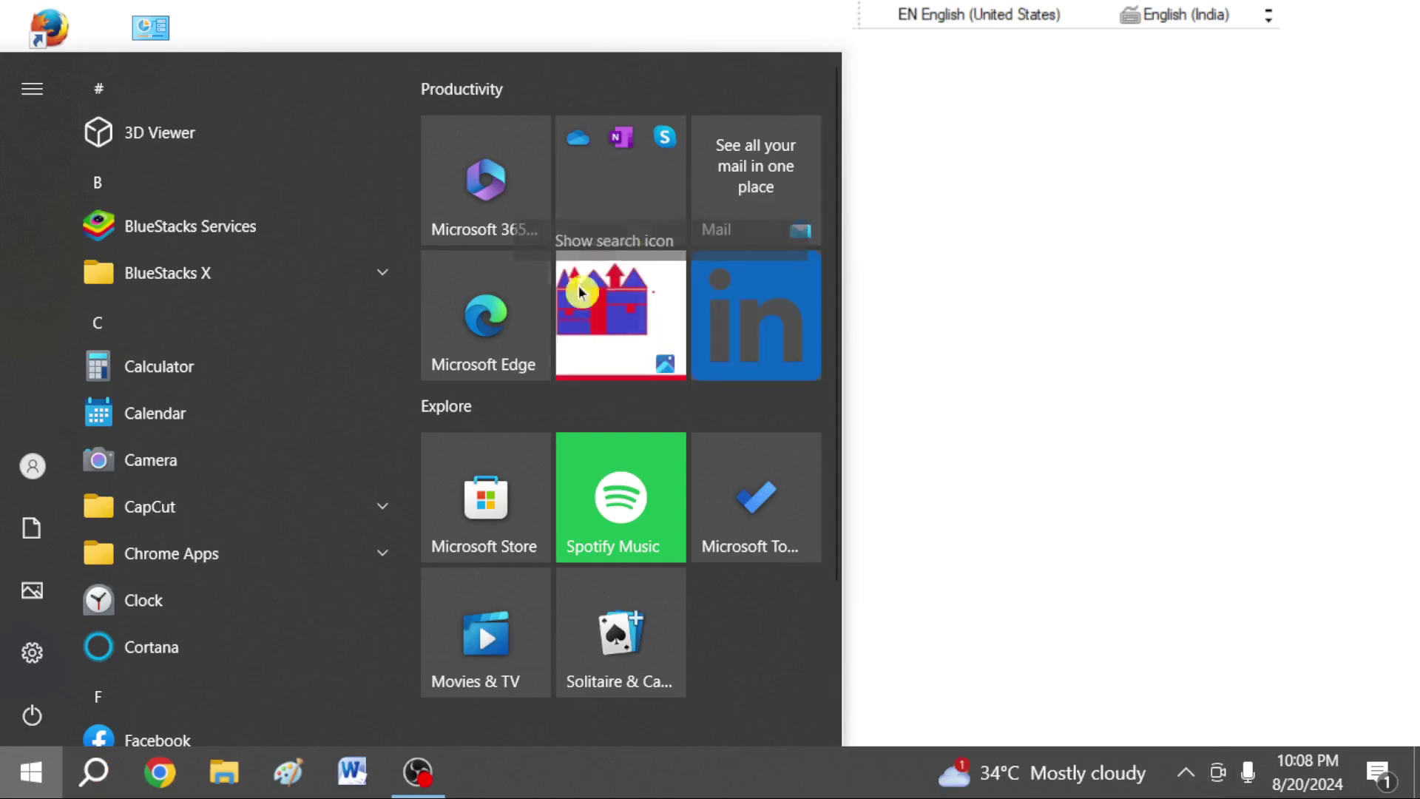
{"action": "left_click", "coordinate": [95, 781]}
{"action": "left_click", "coordinate": [1178, 405]}
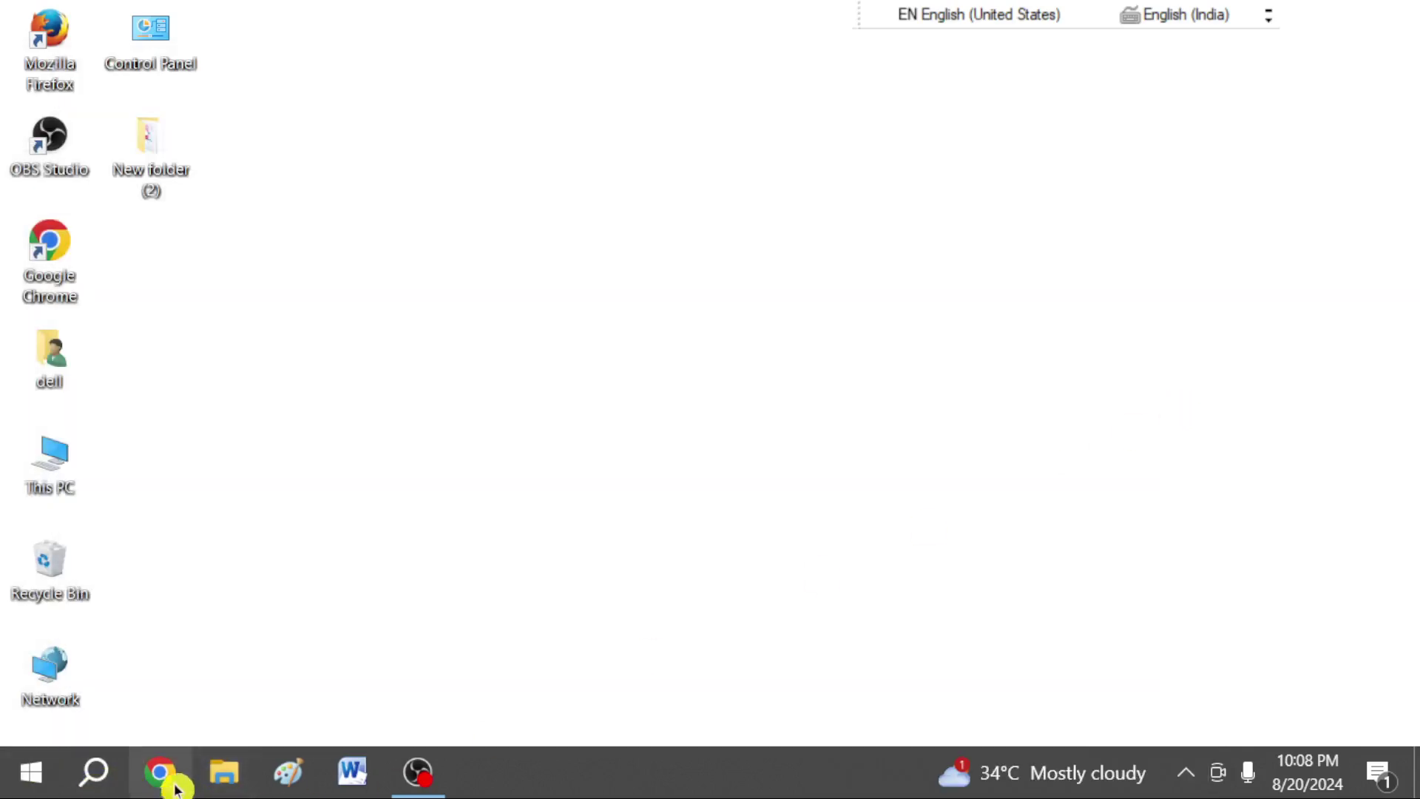
- Hide Search on the taskbar and turn off News and interests
{"action": "right_click", "coordinate": [609, 786]}
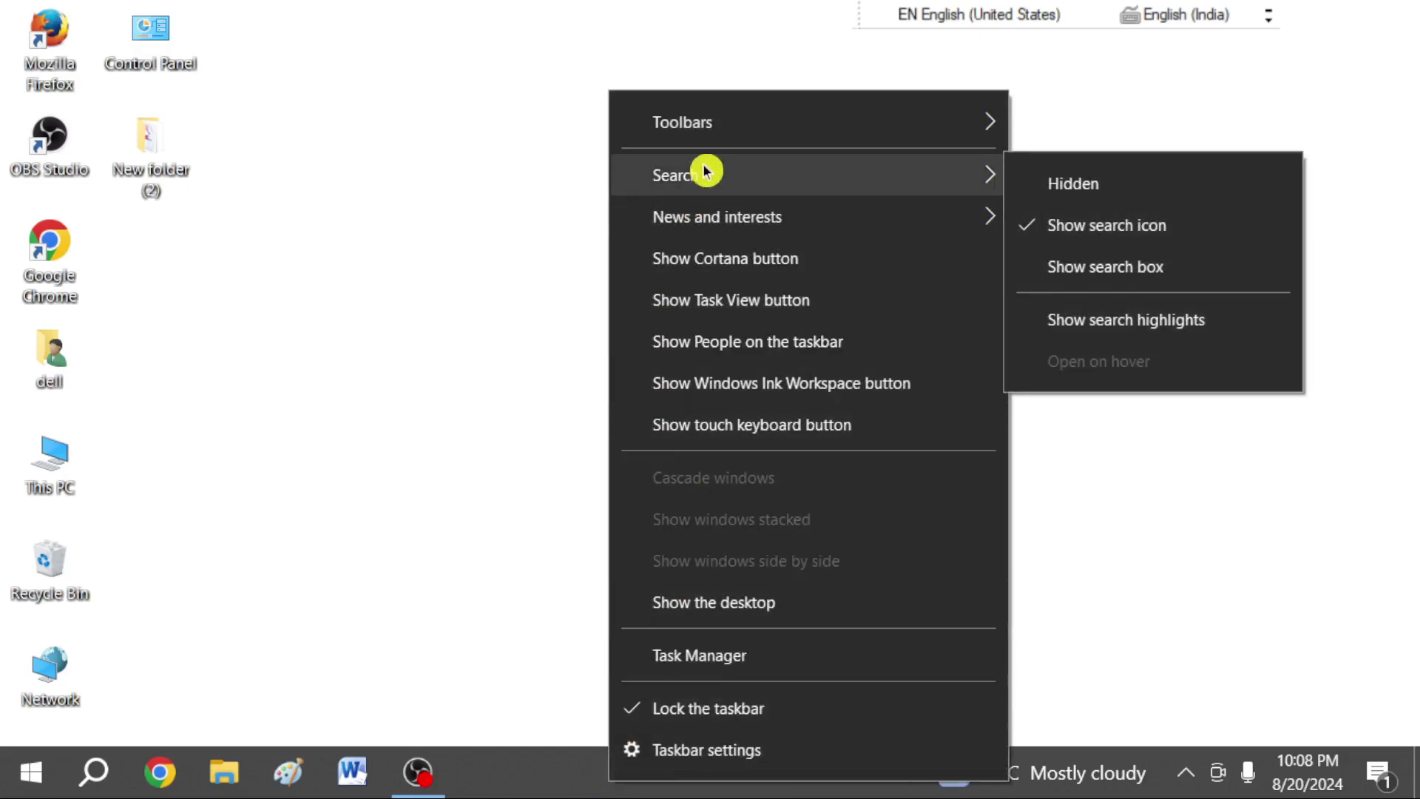
{"action": "left_click", "coordinate": [1066, 193]}
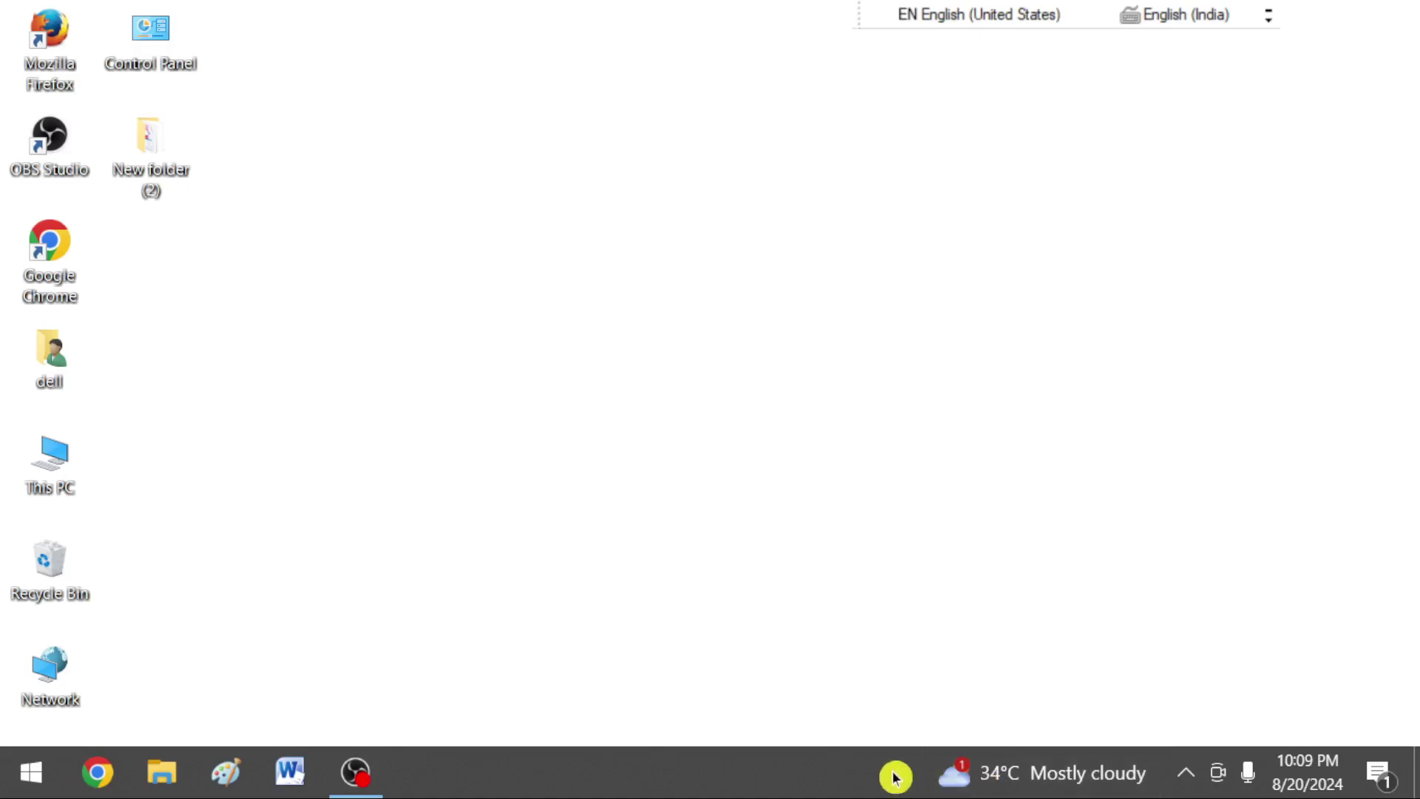
{"action": "right_click", "coordinate": [789, 782]}
{"action": "mouse_move", "coordinate": [858, 222]}
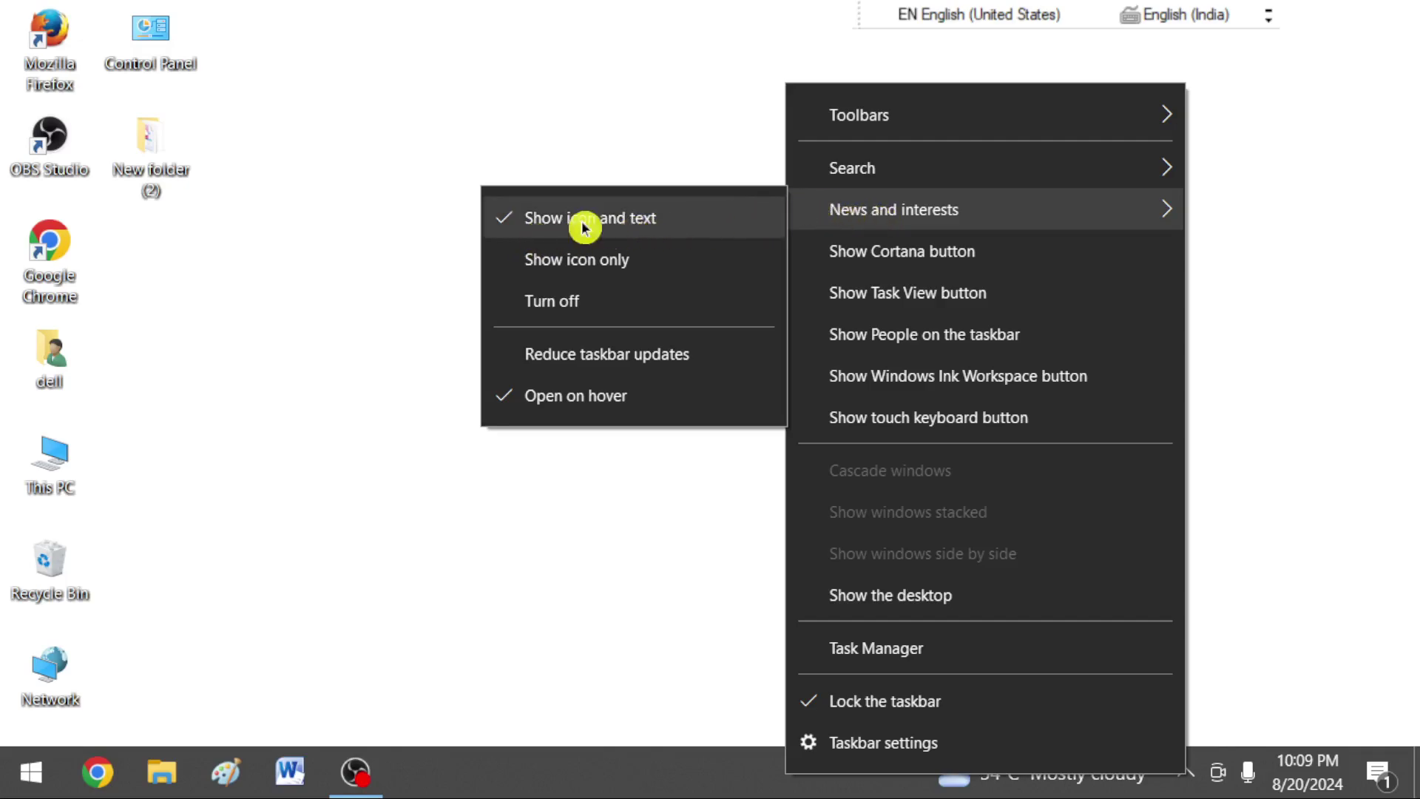
{"action": "left_click", "coordinate": [551, 300]}
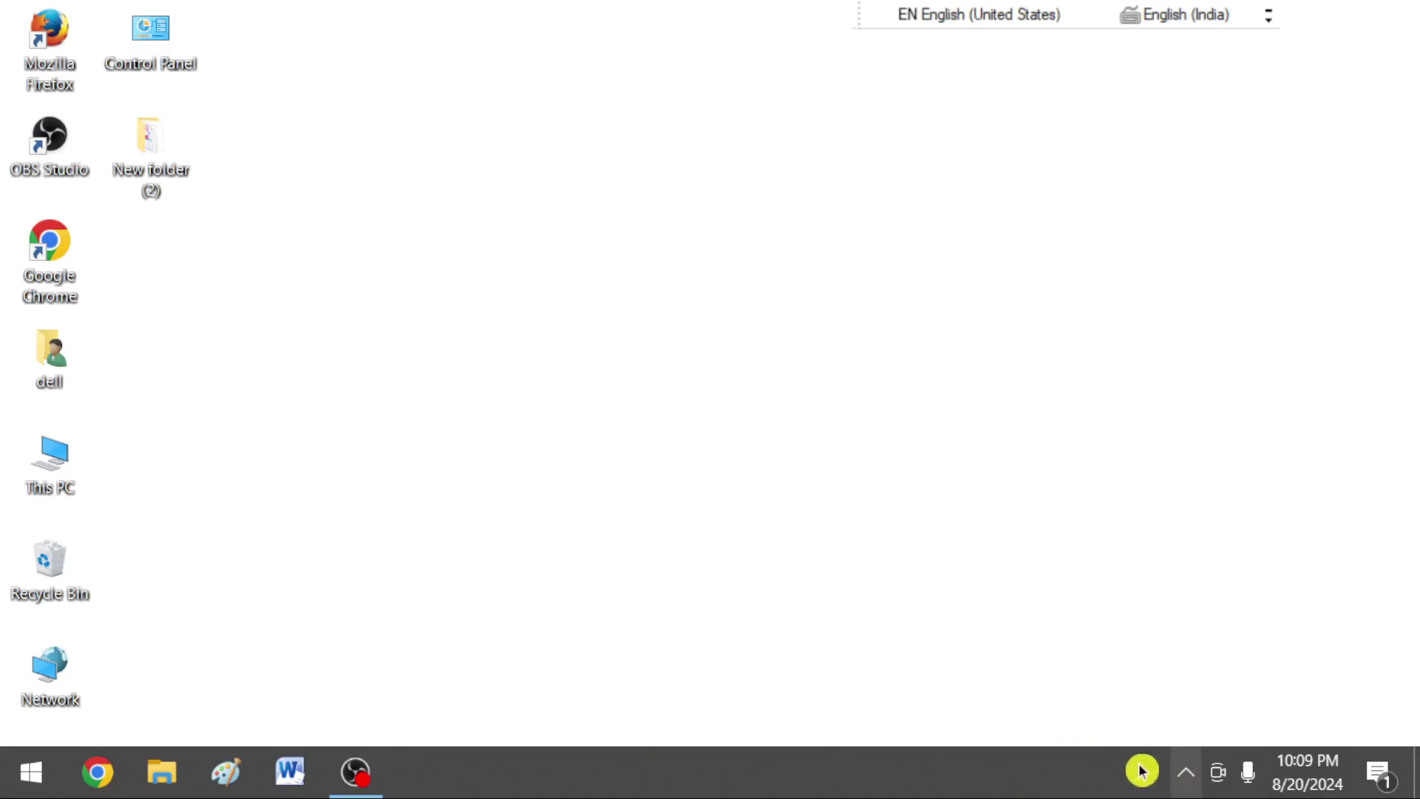
- Dismiss the taskbar's options and refresh the desktop
{"action": "right_click", "coordinate": [989, 774]}
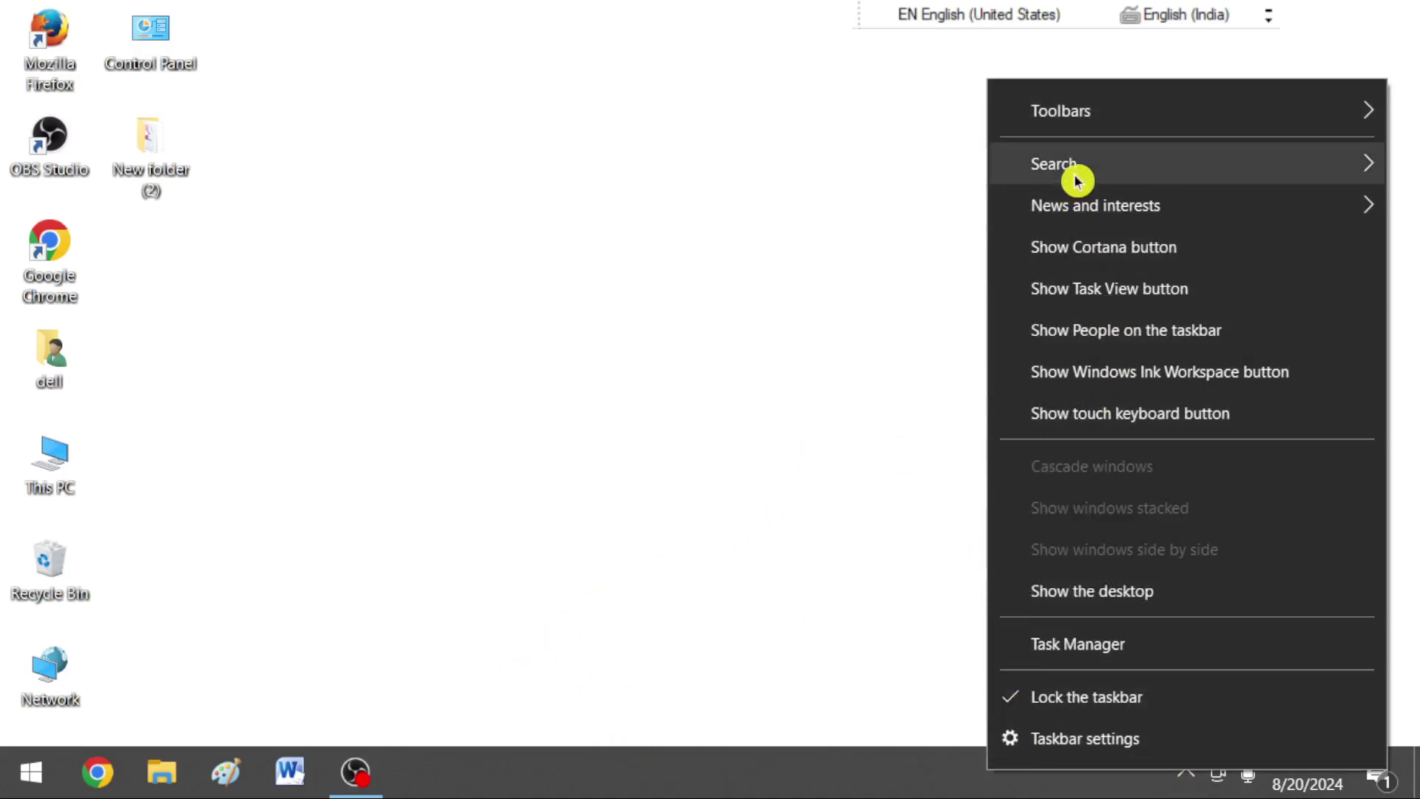
{"action": "right_click", "coordinate": [497, 304]}
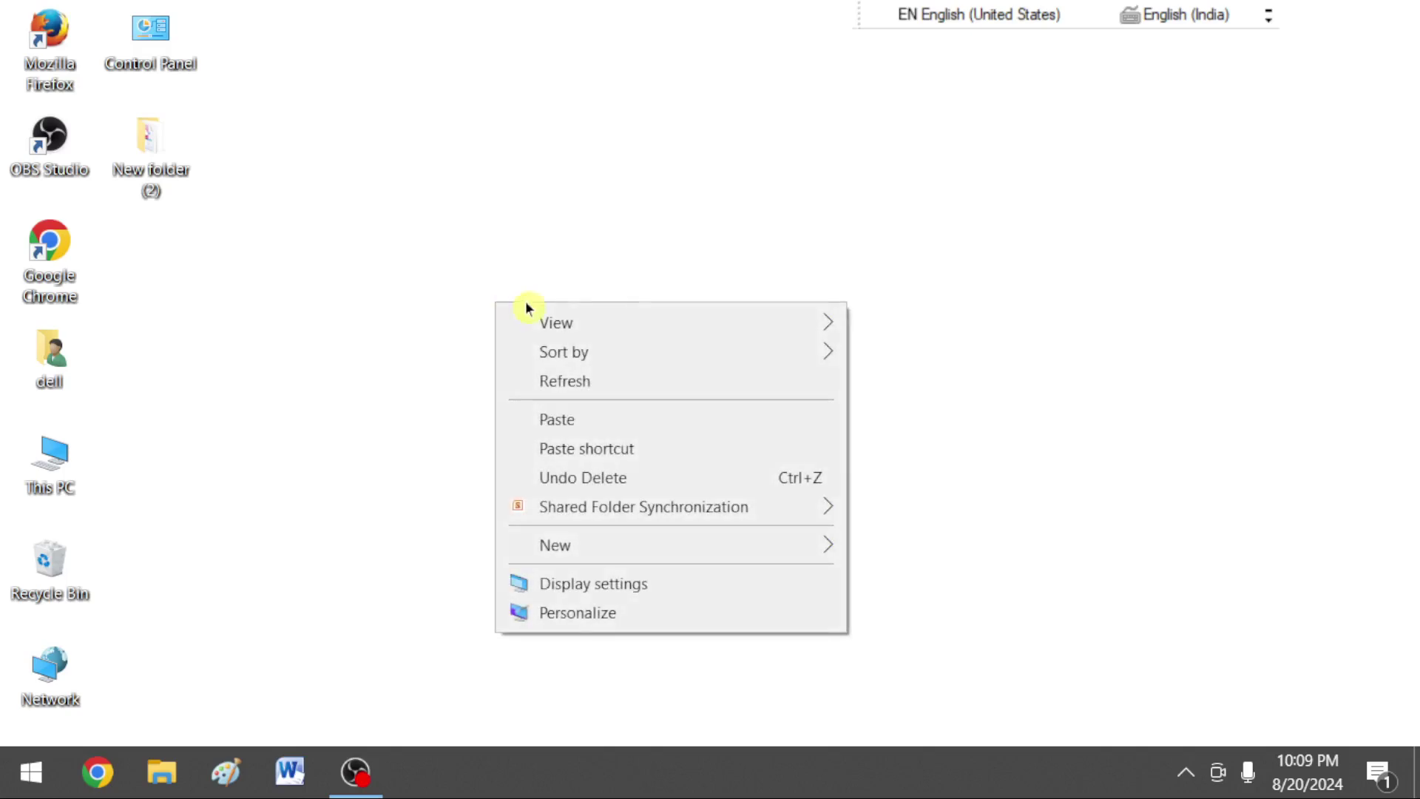
{"action": "left_click", "coordinate": [570, 381]}
{"action": "right_click", "coordinate": [744, 228]}
{"action": "left_click", "coordinate": [843, 307]}
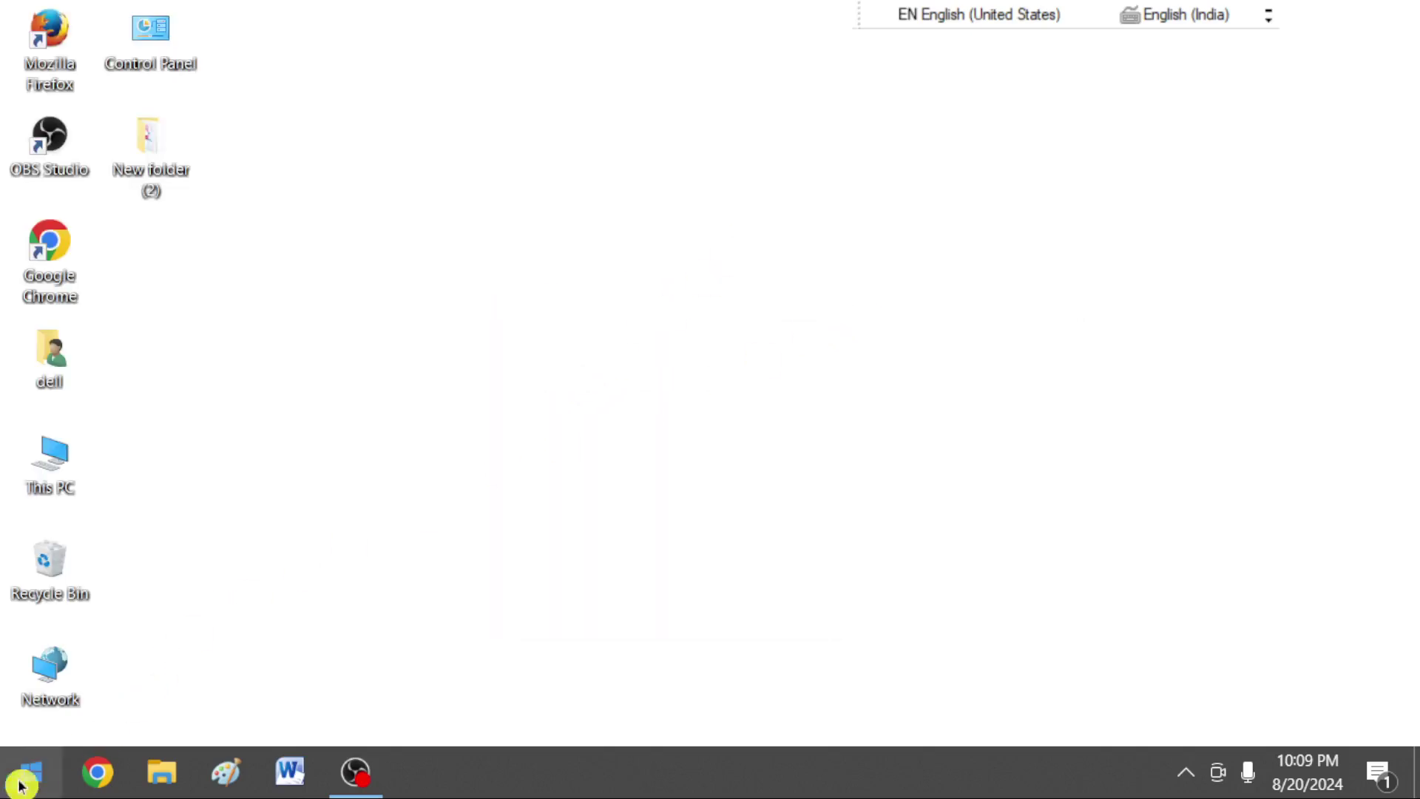
- Open the Start menu and browse through its list of installed apps
{"action": "left_click", "coordinate": [27, 775]}
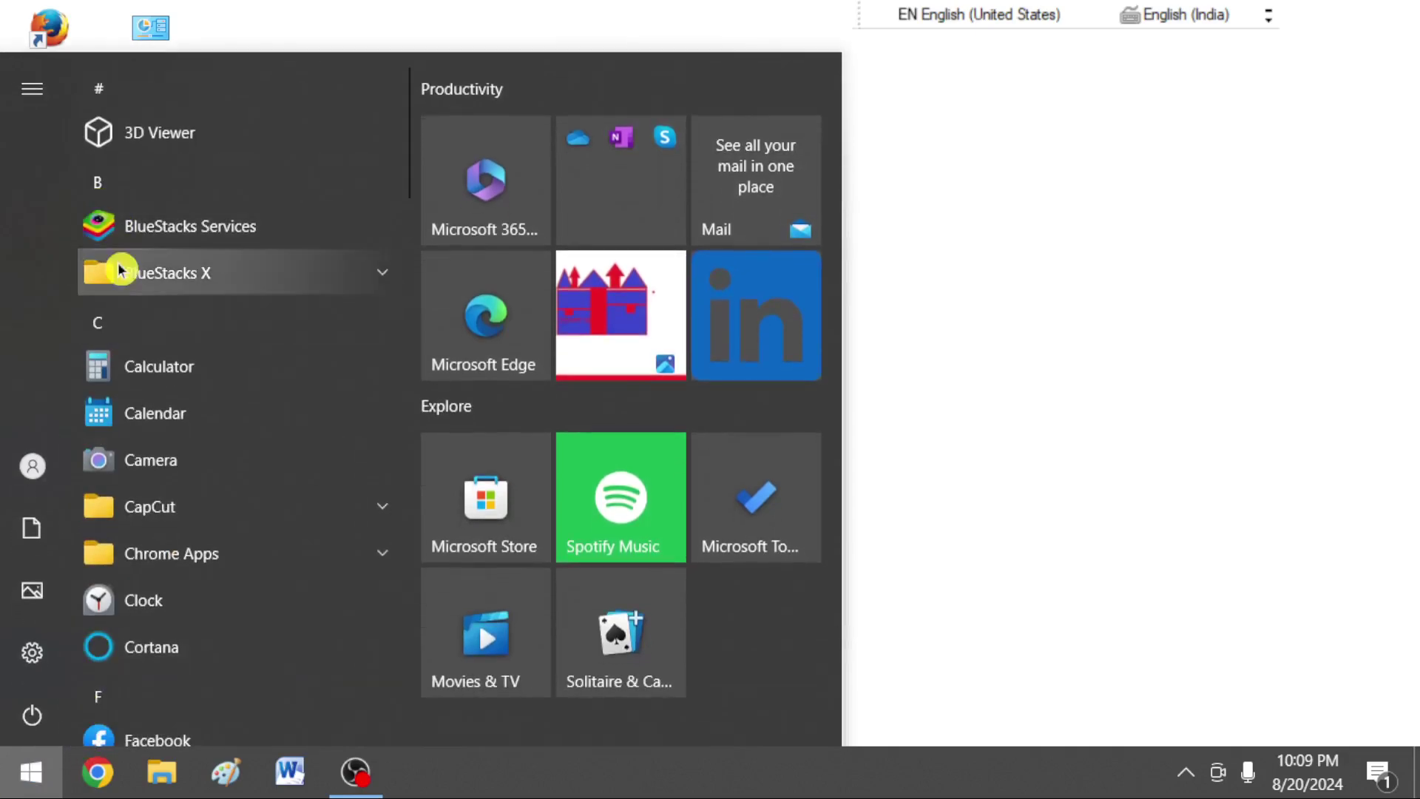
{"action": "scroll", "coordinate": [174, 444], "scroll_direction": "down", "scroll_amount": 5}
{"action": "scroll", "coordinate": [171, 441], "scroll_direction": "up", "scroll_amount": 5}
{"action": "scroll", "coordinate": [213, 279], "scroll_direction": "down", "scroll_amount": 15}
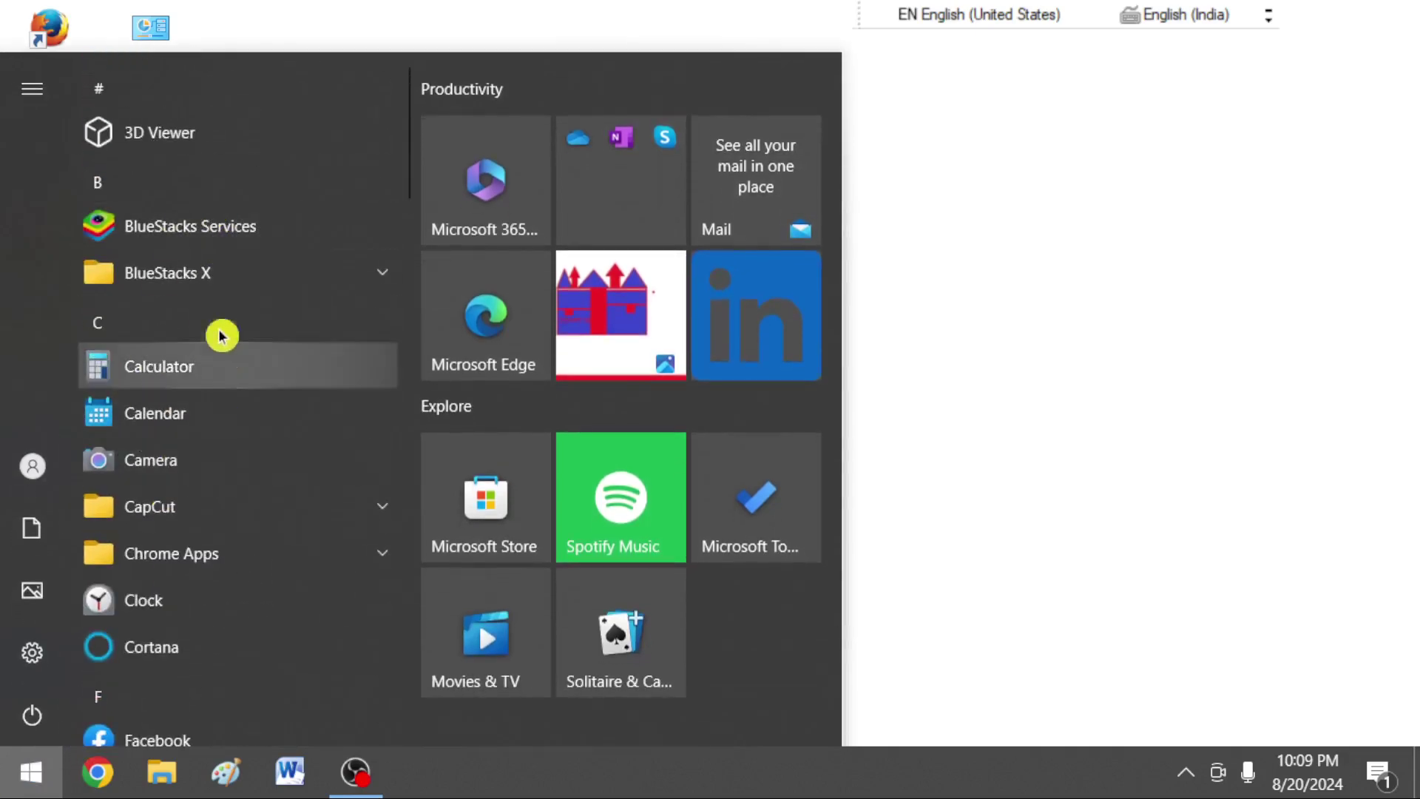
{"action": "scroll", "coordinate": [213, 352], "scroll_direction": "up", "scroll_amount": 6}
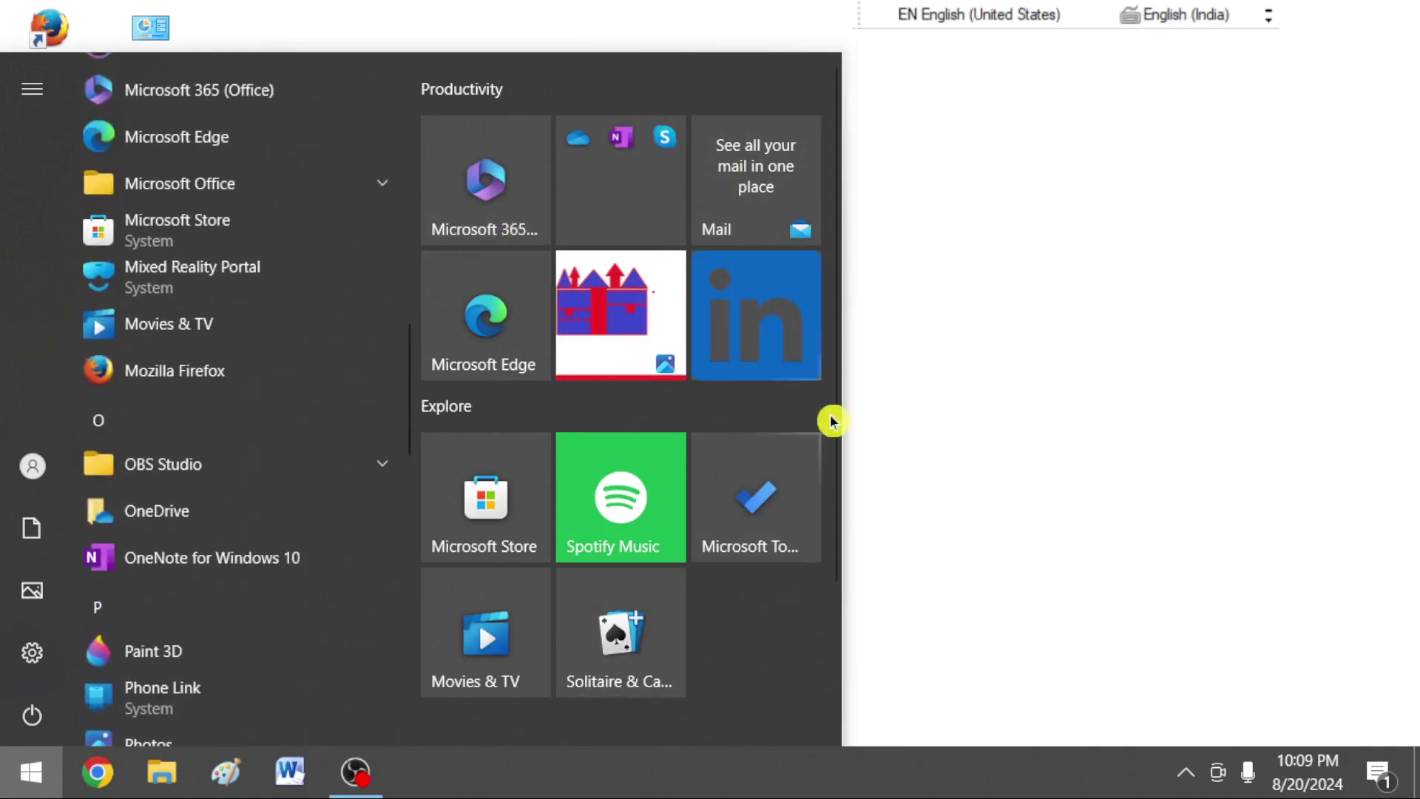
- Widen the Start menu to show two groups of tiles side by side, and shrink it back to a single column
{"action": "left_click_drag", "start_coordinate": [836, 399], "coordinate": [1413, 376]}
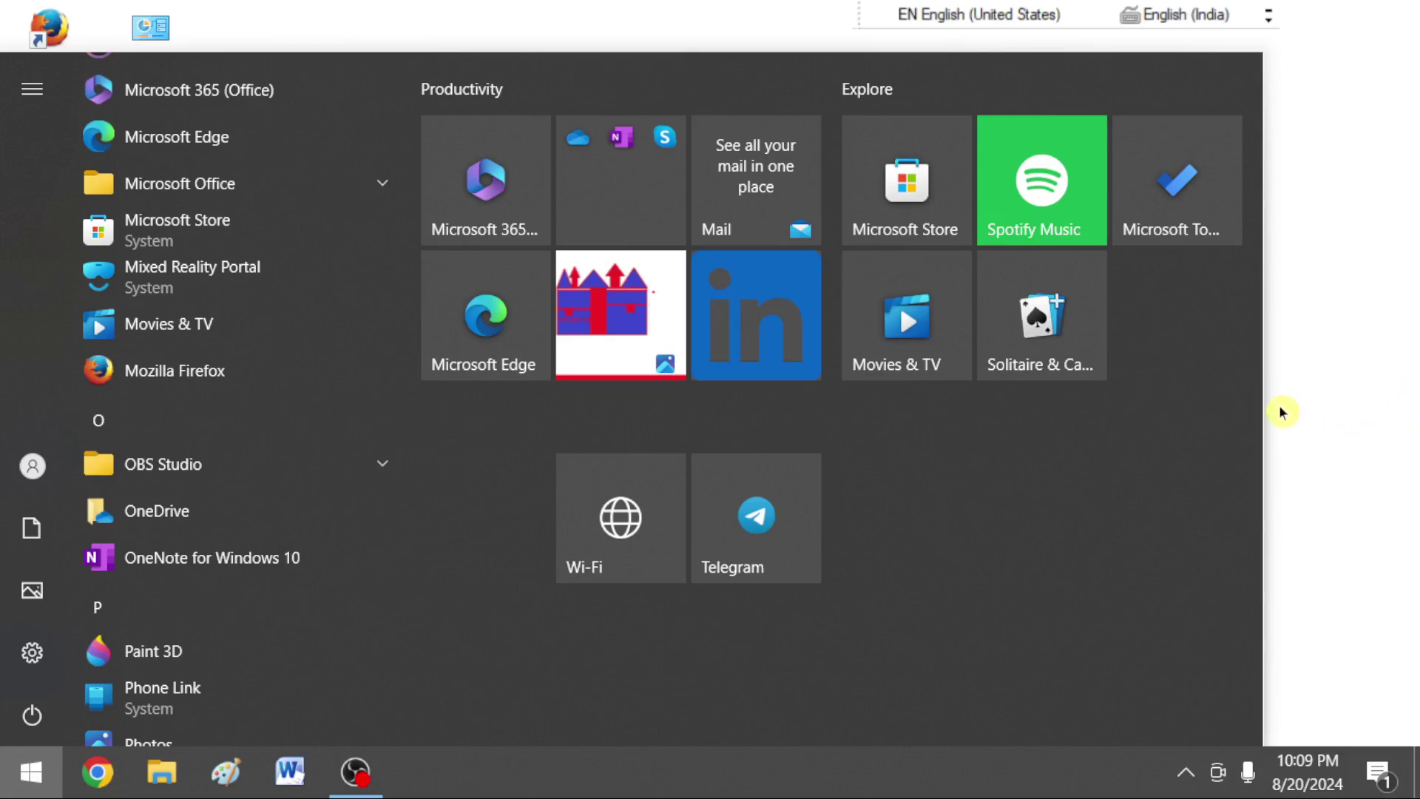
{"action": "left_click_drag", "start_coordinate": [1283, 412], "coordinate": [453, 398]}
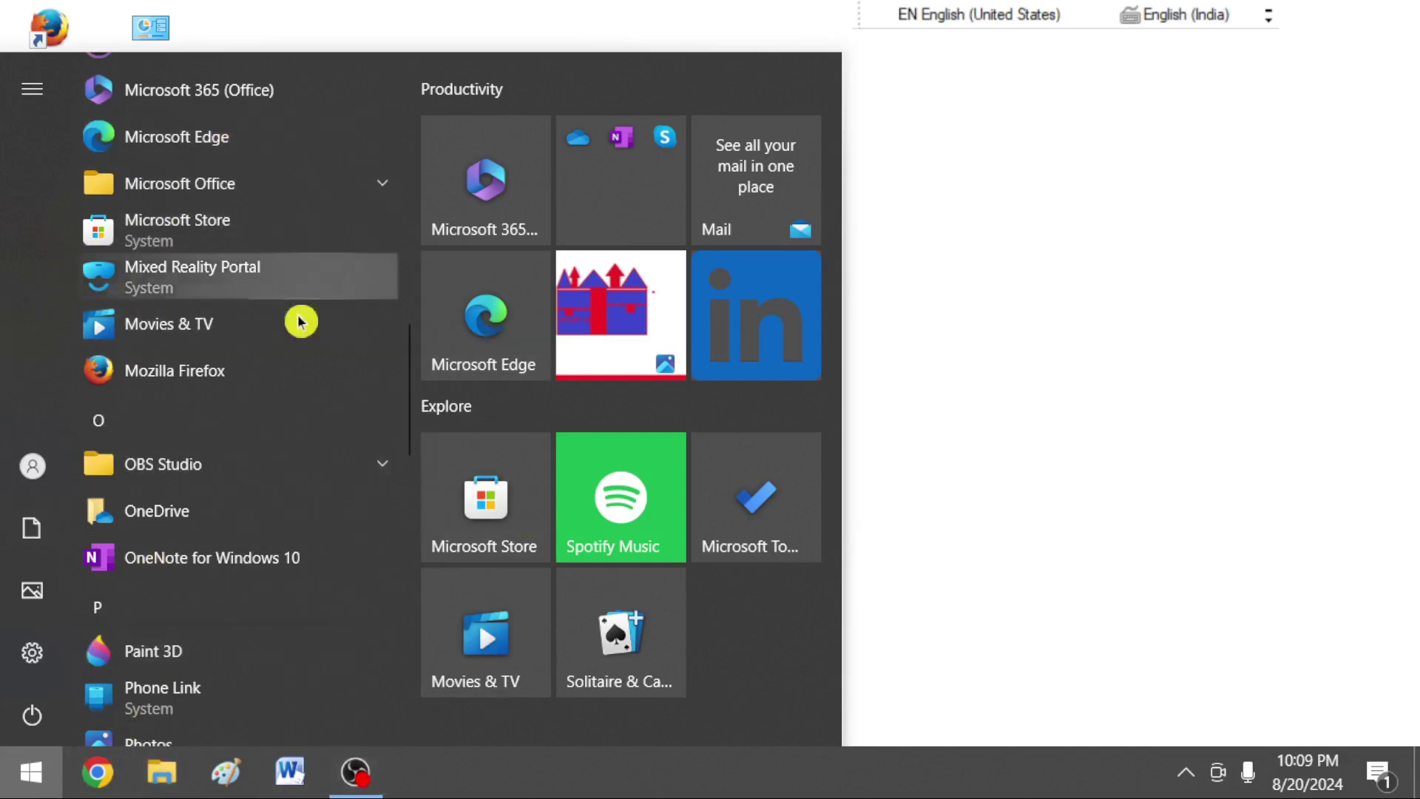
- Close the Start menu and refresh the desktop
{"action": "left_click", "coordinate": [908, 226]}
{"action": "right_click", "coordinate": [903, 184]}
{"action": "left_click", "coordinate": [970, 263]}
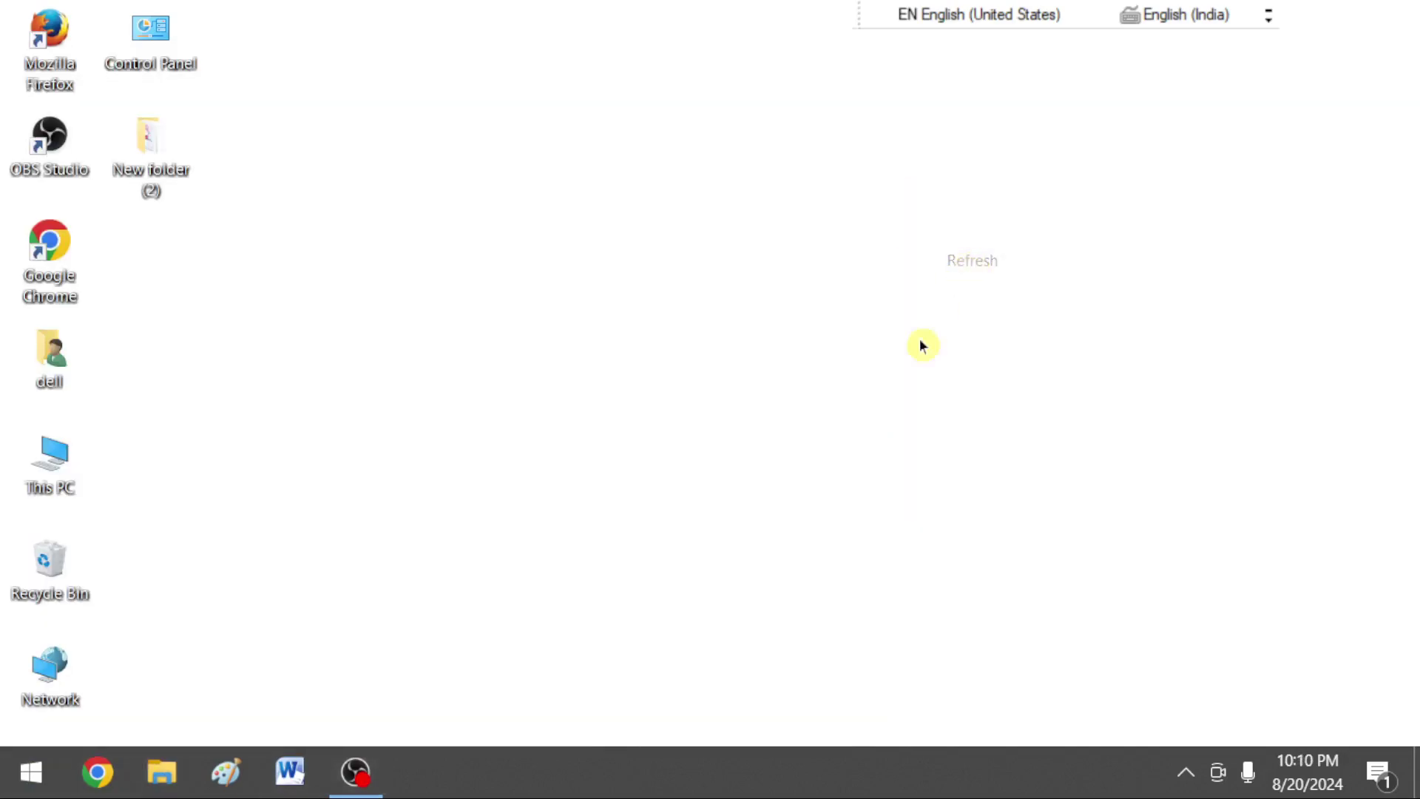
- Switch to the OBS Studio window
{"action": "left_click", "coordinate": [381, 779]}
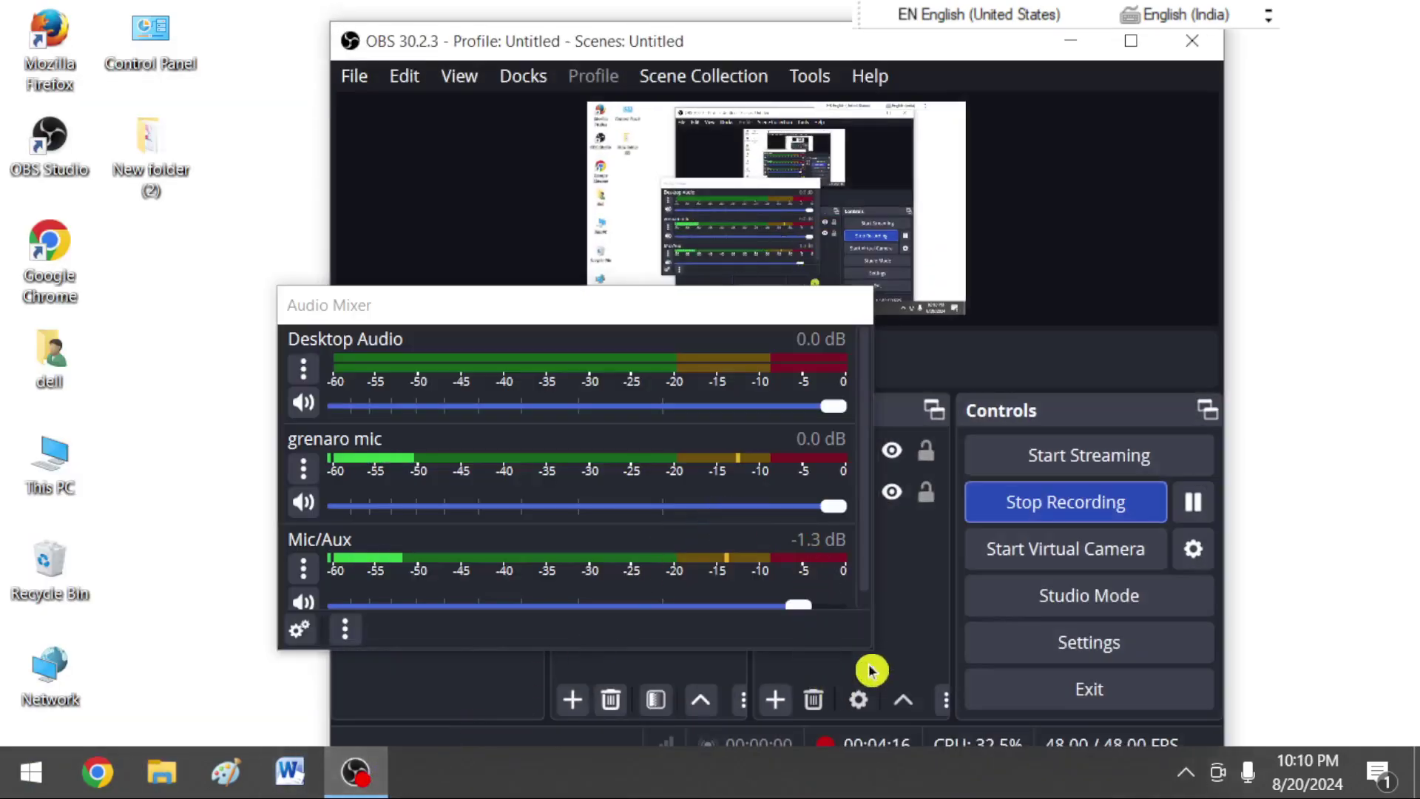